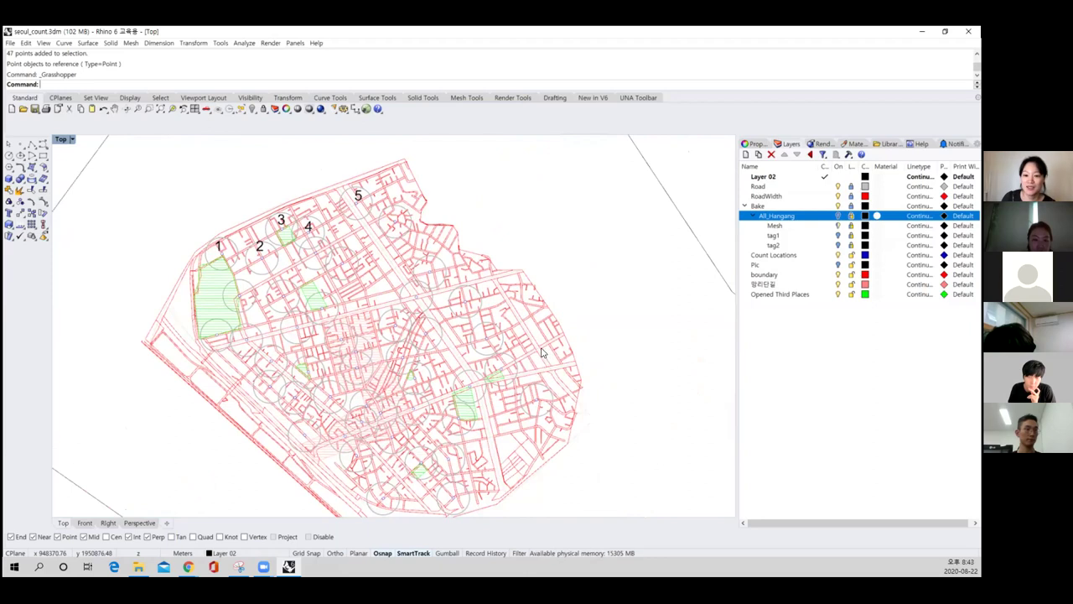
# Annotate the street map in red with an X, 46 and 46-a around the hatched district, and clear the annotations
pyautogui.moveTo(372, 362); pyautogui.dragTo(346, 363)
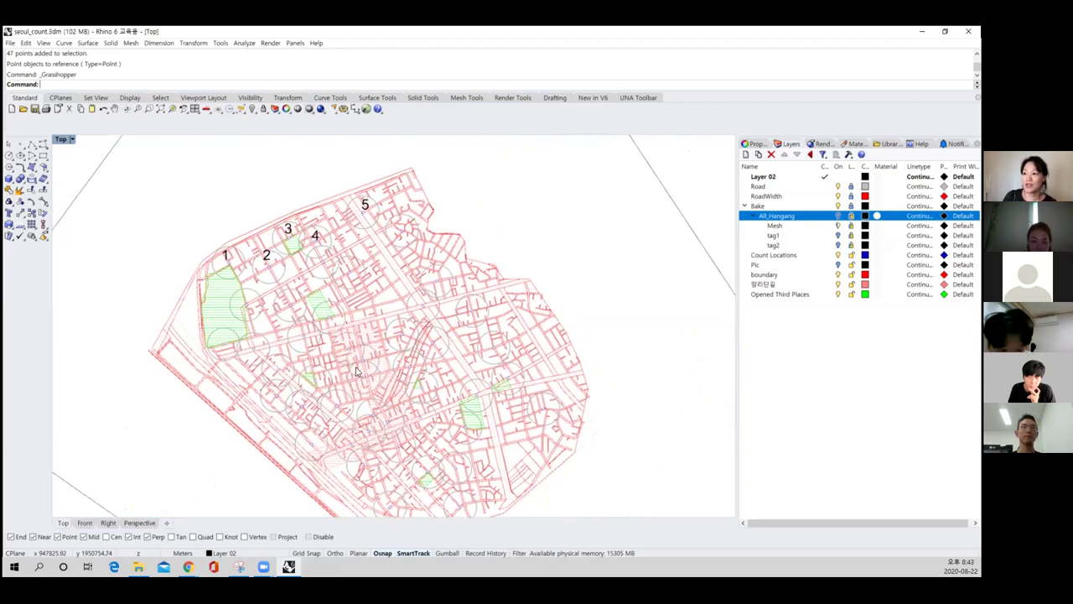
pyautogui.press('pageup')
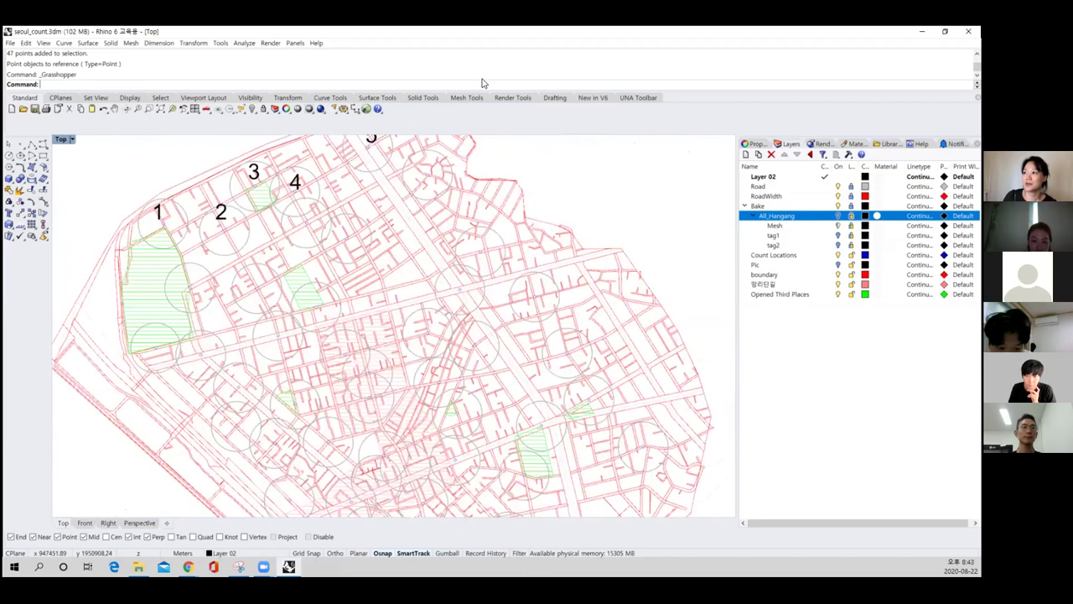
pyautogui.scroll(5, 406, 264)
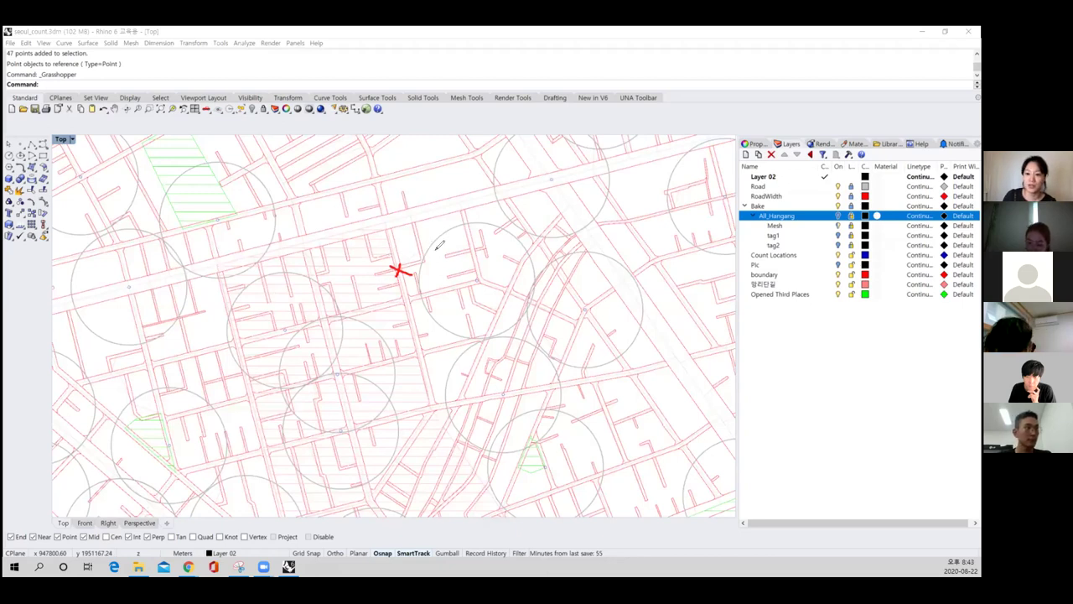
pyautogui.moveTo(264, 295)
pyautogui.mouseDown()
pyautogui.moveTo(290, 309)
pyautogui.moveTo(278, 322)
pyautogui.moveTo(292, 307)
pyautogui.mouseUp()
pyautogui.moveTo(384, 243)
pyautogui.mouseDown()
pyautogui.moveTo(386, 260)
pyautogui.moveTo(409, 254)
pyautogui.moveTo(395, 269)
pyautogui.mouseUp()
pyautogui.moveTo(408, 237)
pyautogui.mouseDown()
pyautogui.moveTo(413, 253)
pyautogui.moveTo(450, 243)
pyautogui.mouseUp()
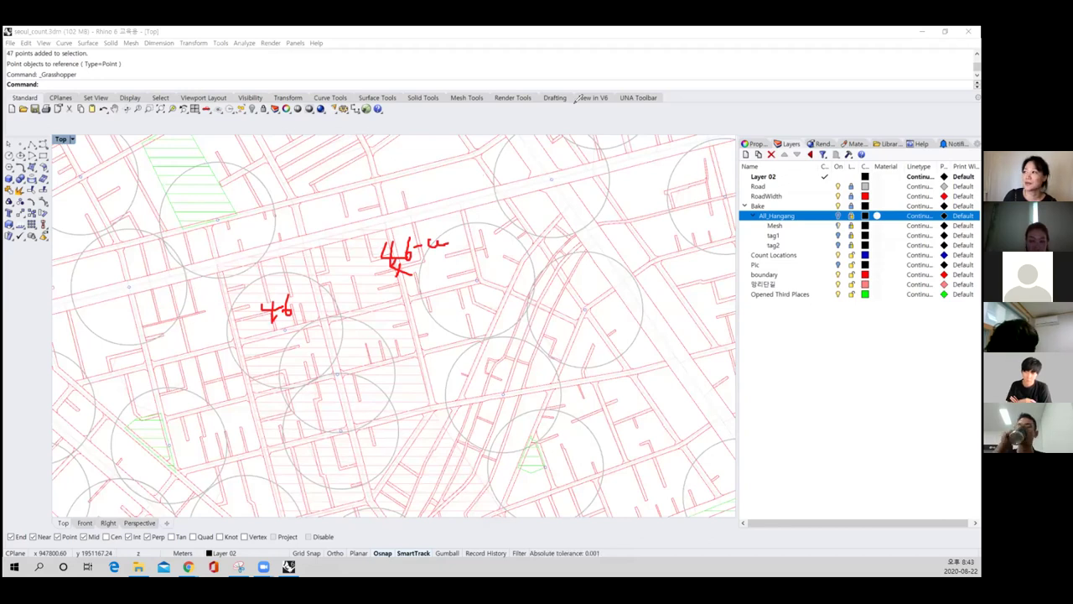
pyautogui.press('e')
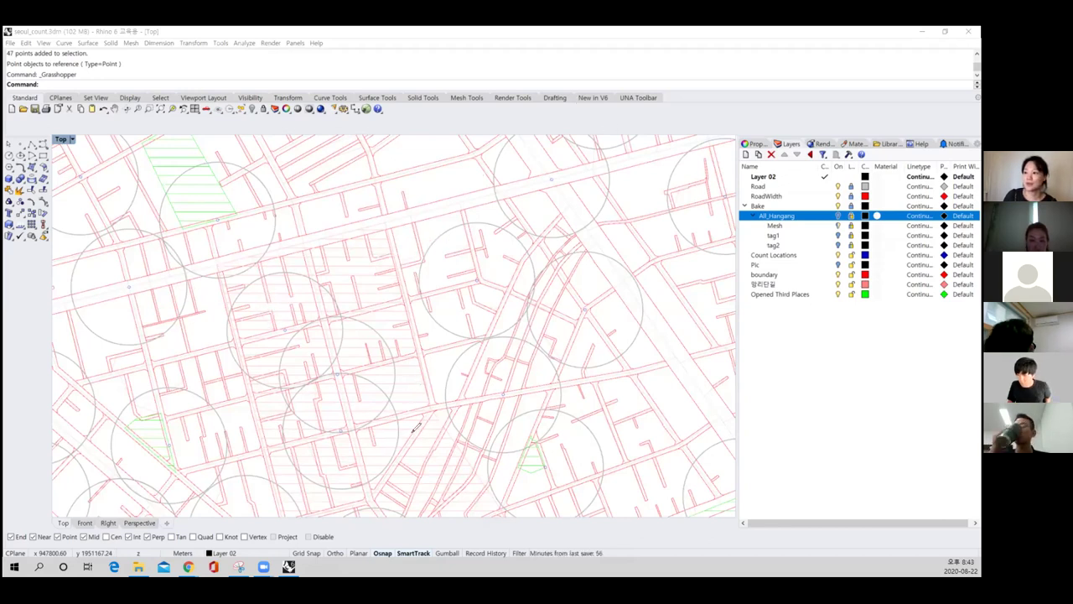
pyautogui.click(360, 387)
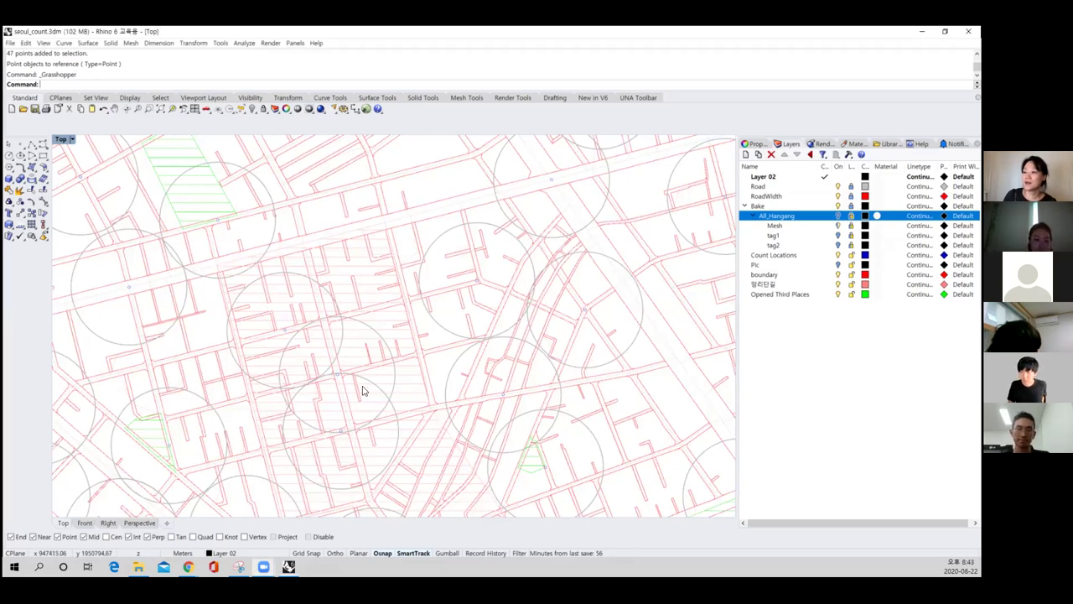
# Switch to the Pedestrian Counting spreadsheet in the browser and open the Example sheet at the researcher name entry
pyautogui.scroll(1, 362, 389)
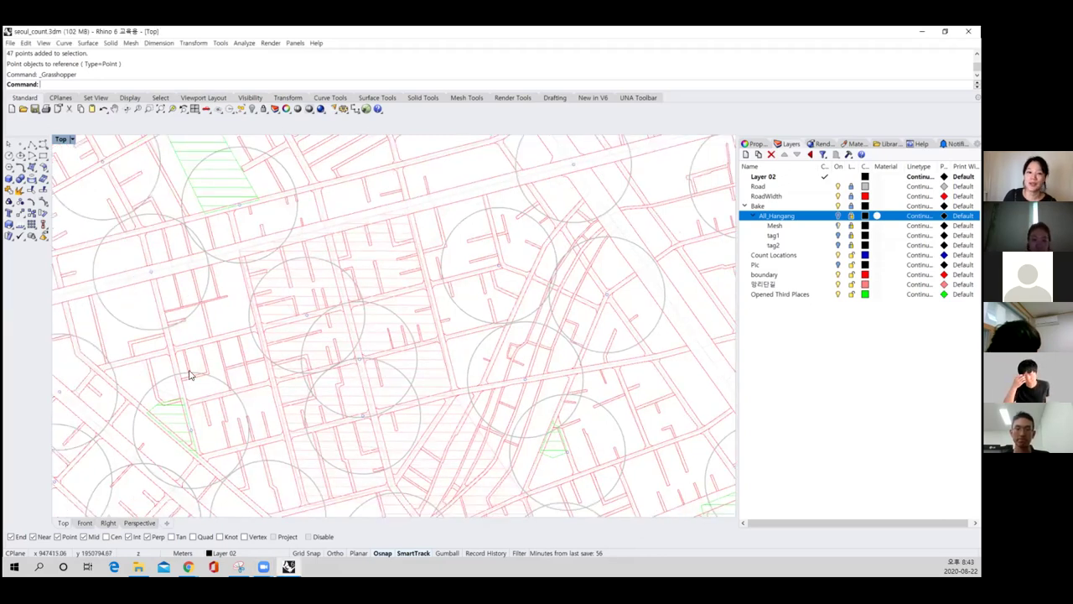
pyautogui.scroll(-2, 190, 374)
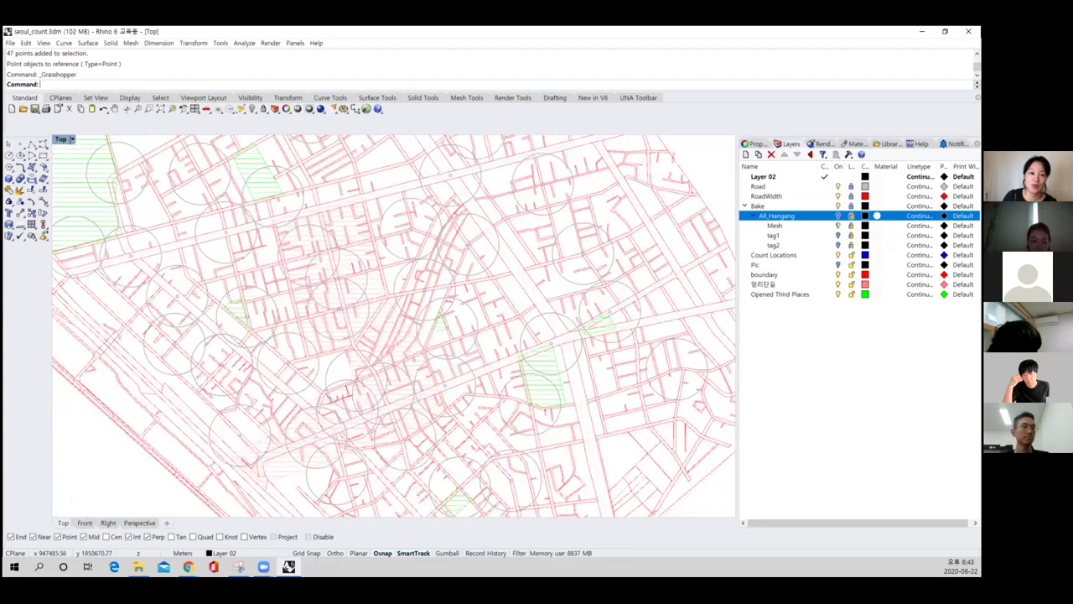
pyautogui.scroll(-5, 190, 374)
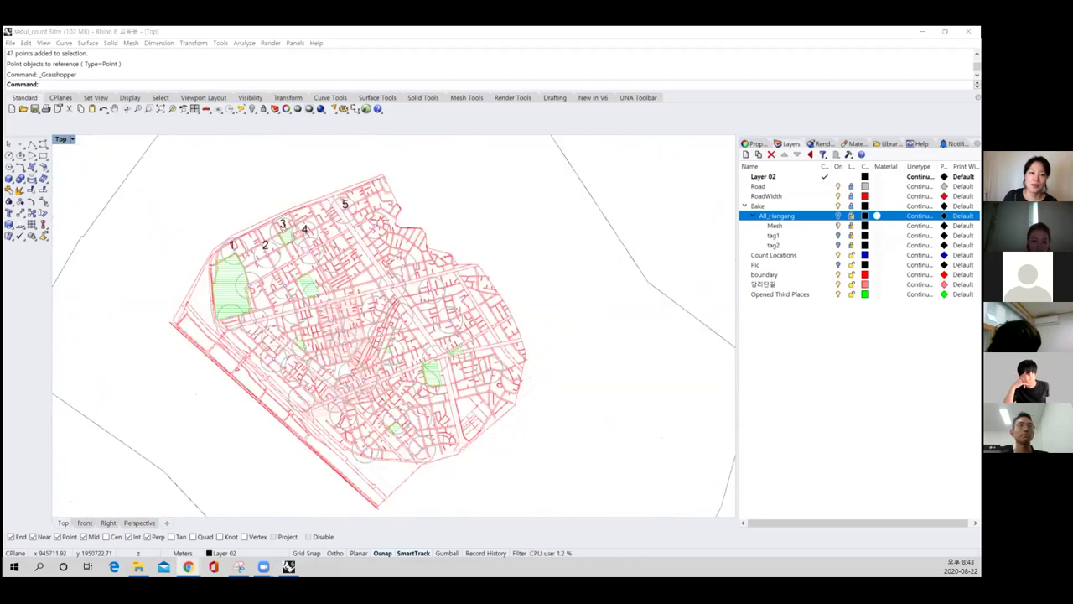
pyautogui.hotkey('alt', 'Tab')
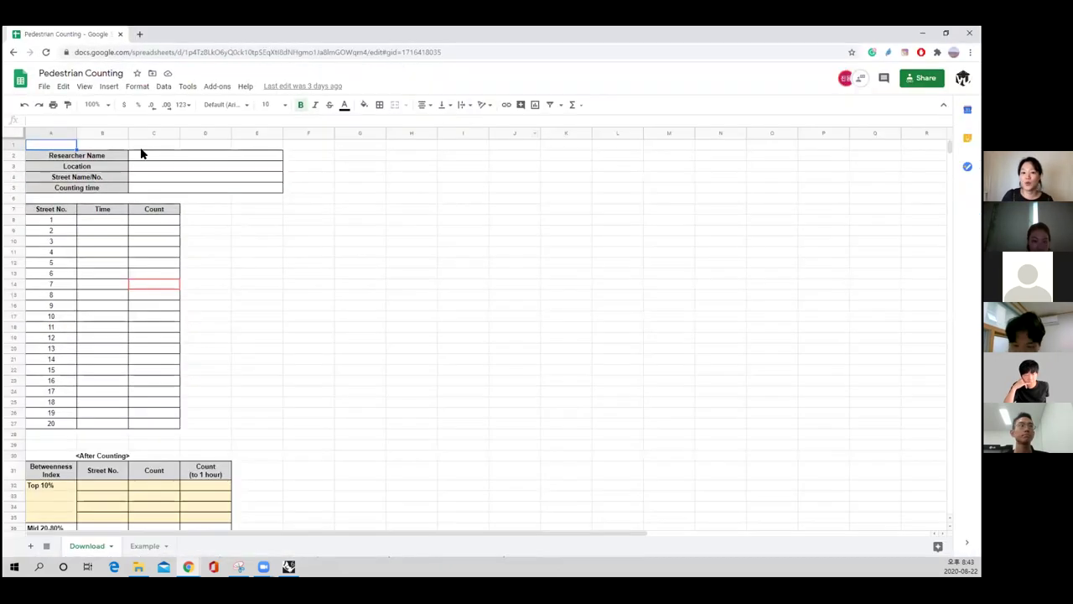
pyautogui.click(144, 546)
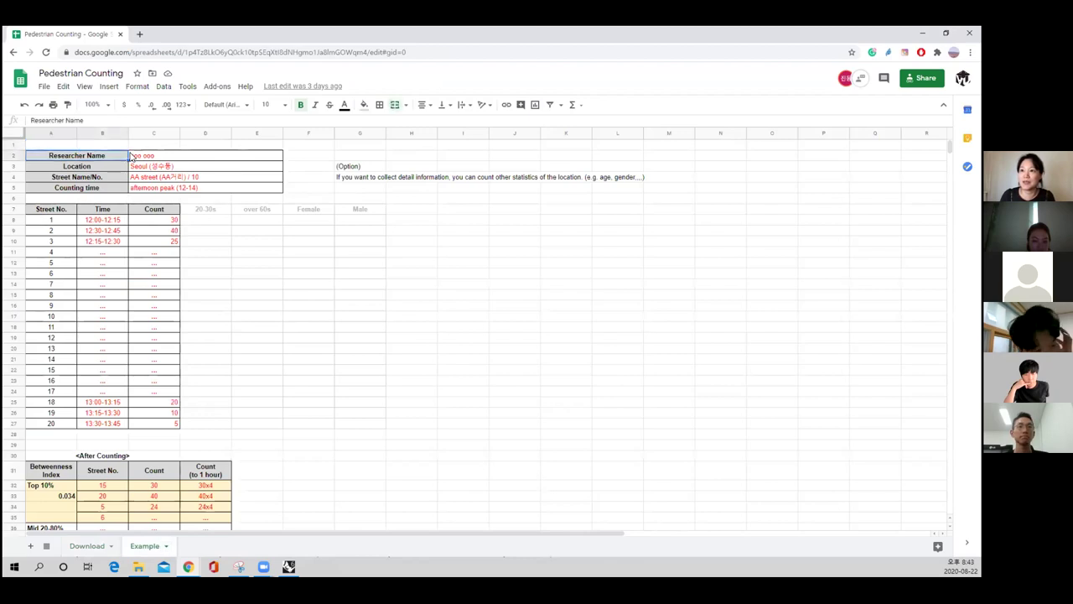
pyautogui.click(157, 154)
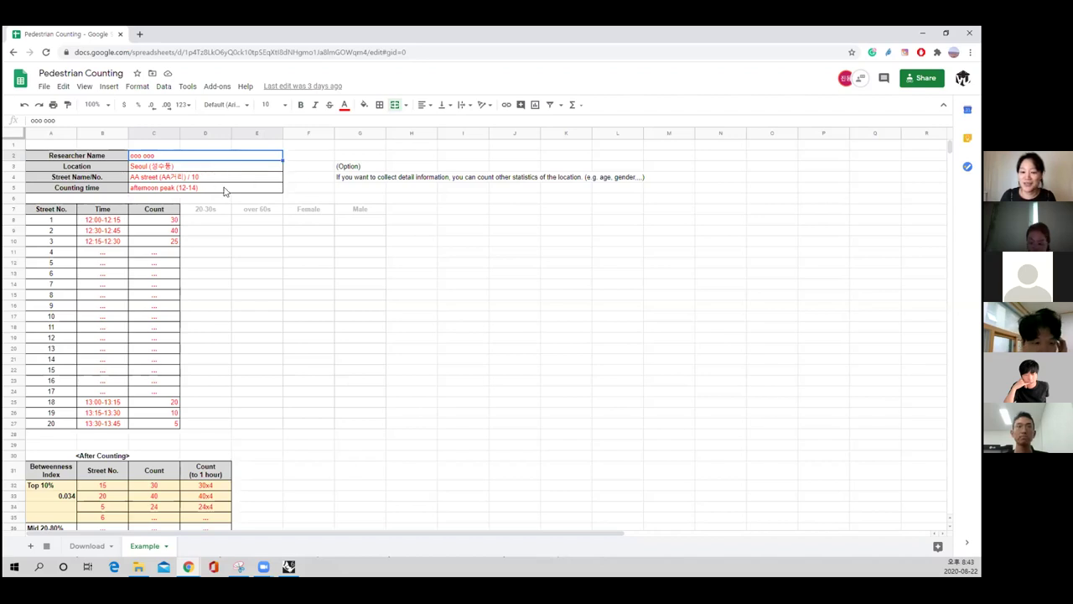
# Extend the example's Location entry to "Seoul (성수동) , 카페앞"
pyautogui.click(201, 168)
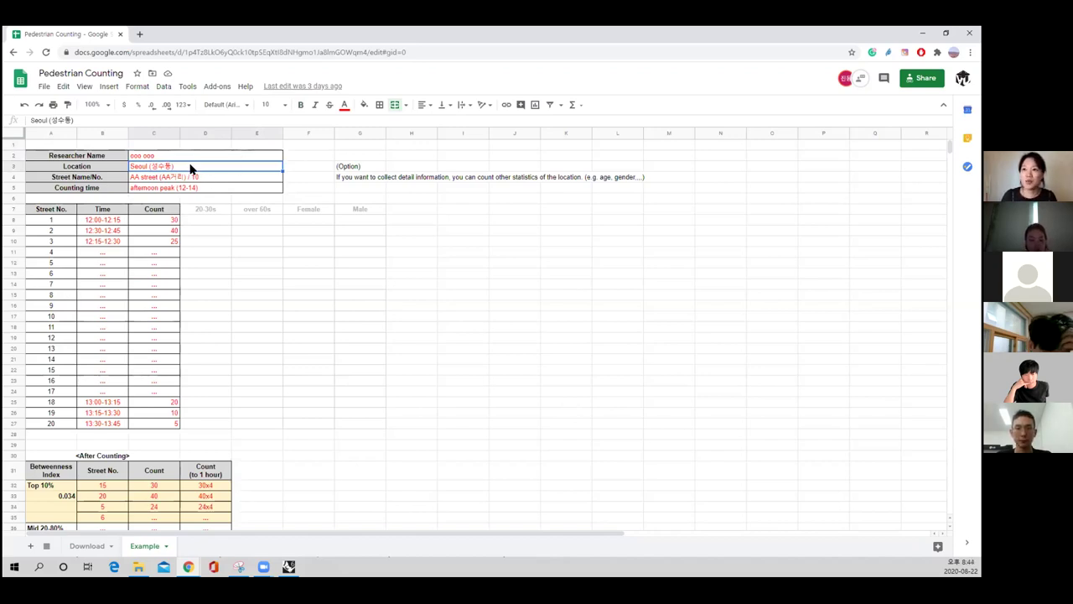
pyautogui.click(151, 120)
pyautogui.write(', ')
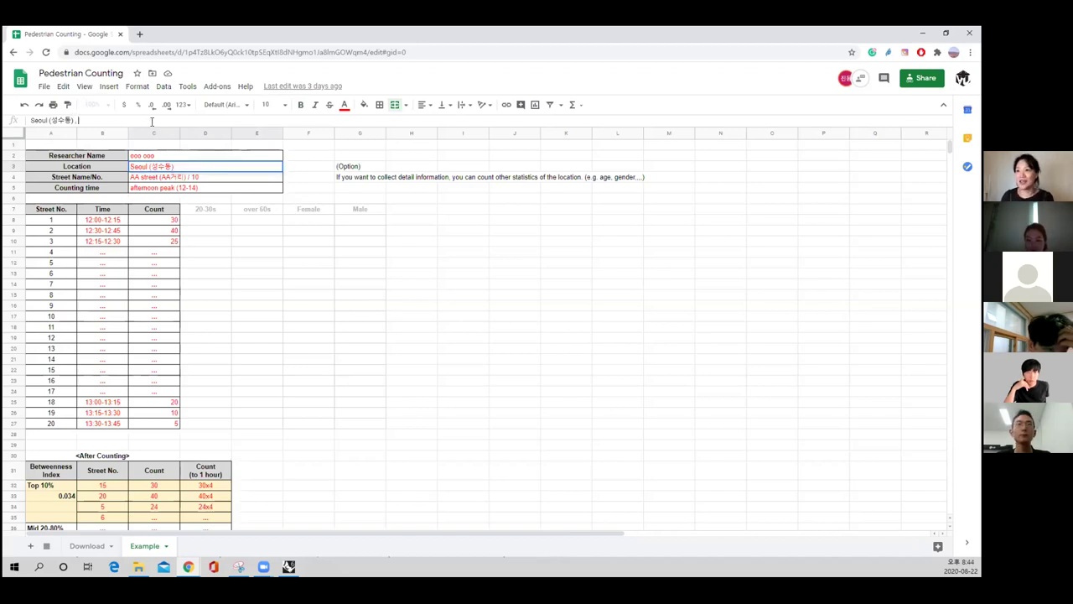
pyautogui.write('언')
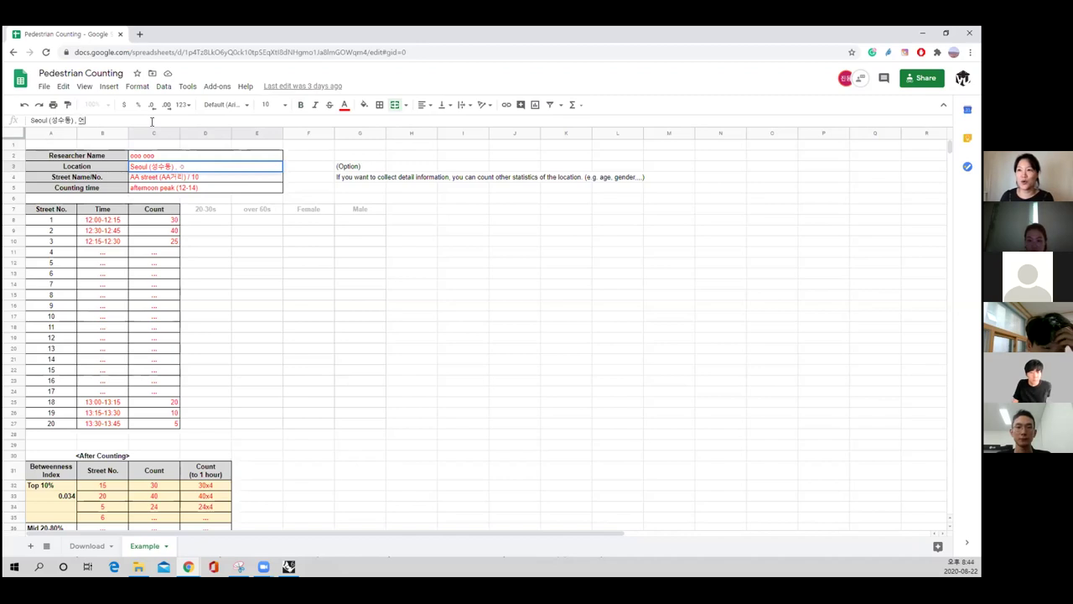
pyautogui.press('BackSpace')
pyautogui.write('카페길')
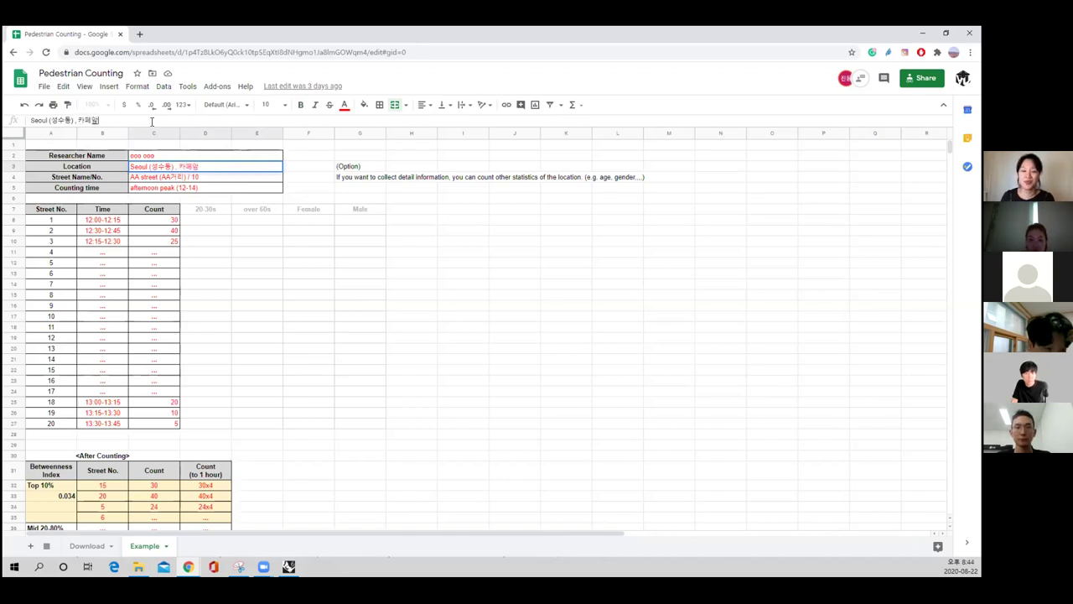
pyautogui.press('Return')
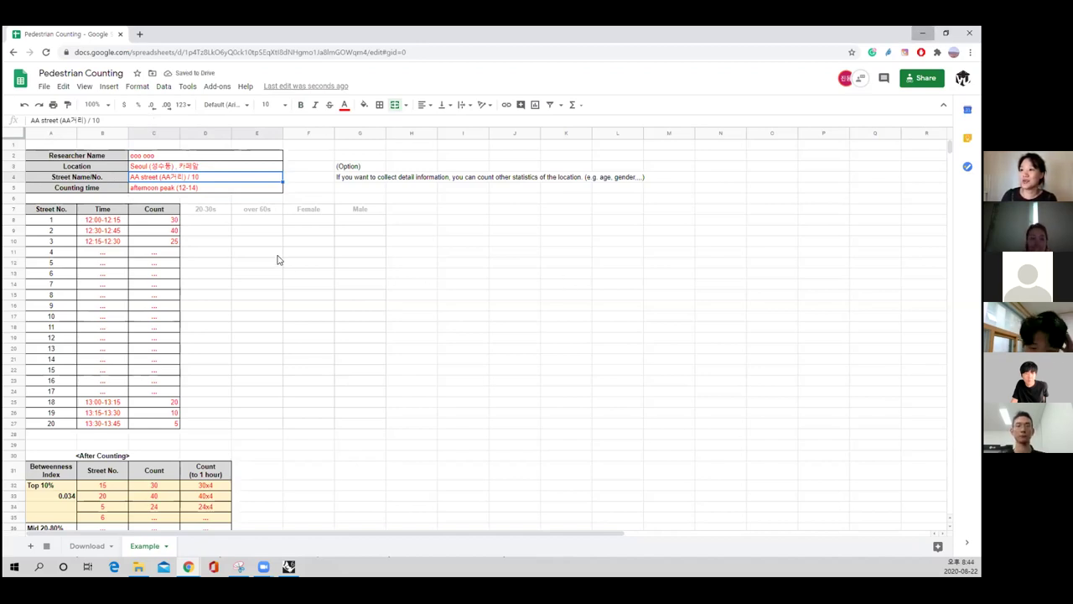
# Set the example's Street Name/No. entry to 37
pyautogui.hotkey('alt', 'Tab')
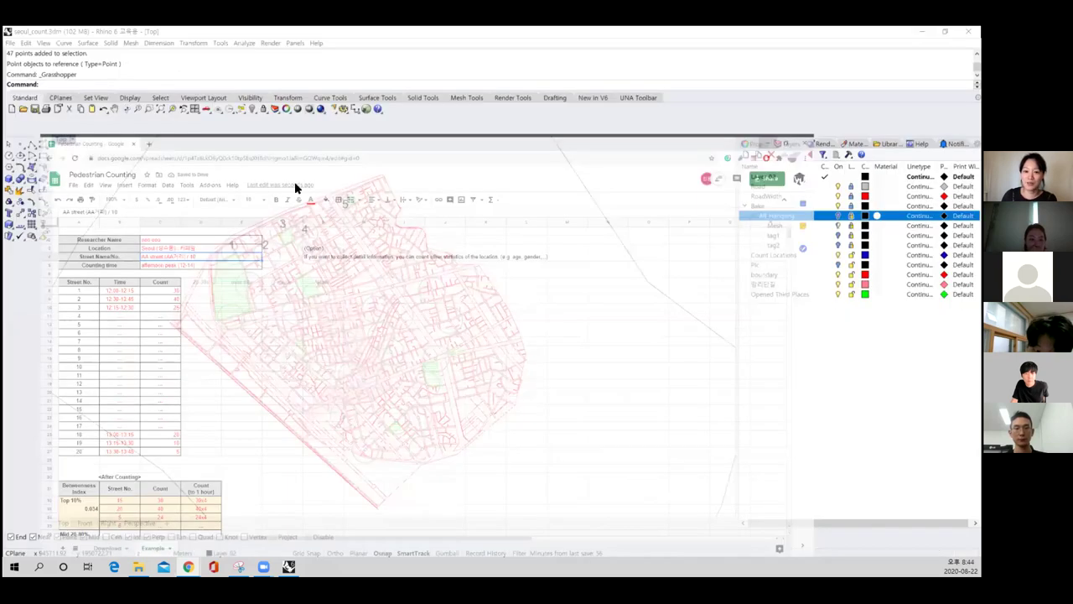
pyautogui.moveTo(188, 567)
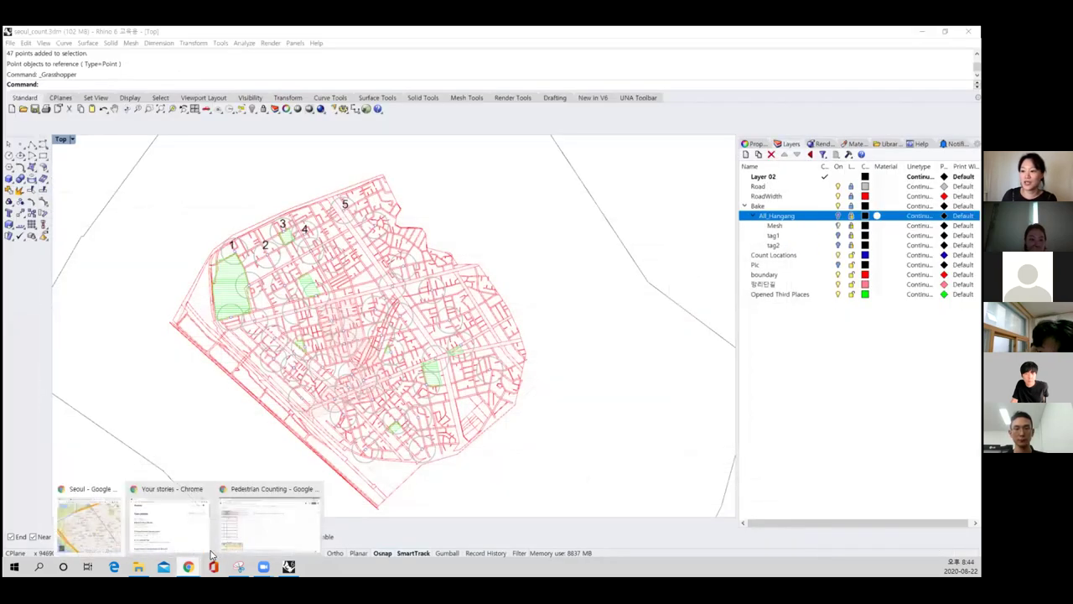
pyautogui.click(247, 537)
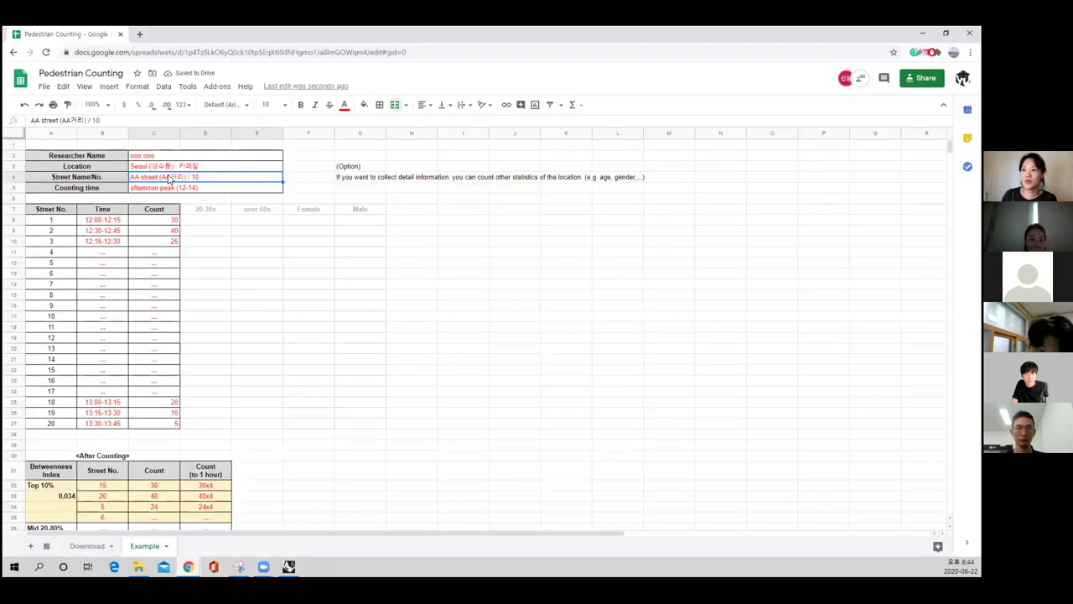
pyautogui.write('10')
pyautogui.press('Return')
pyautogui.click(199, 178)
pyautogui.write('37')
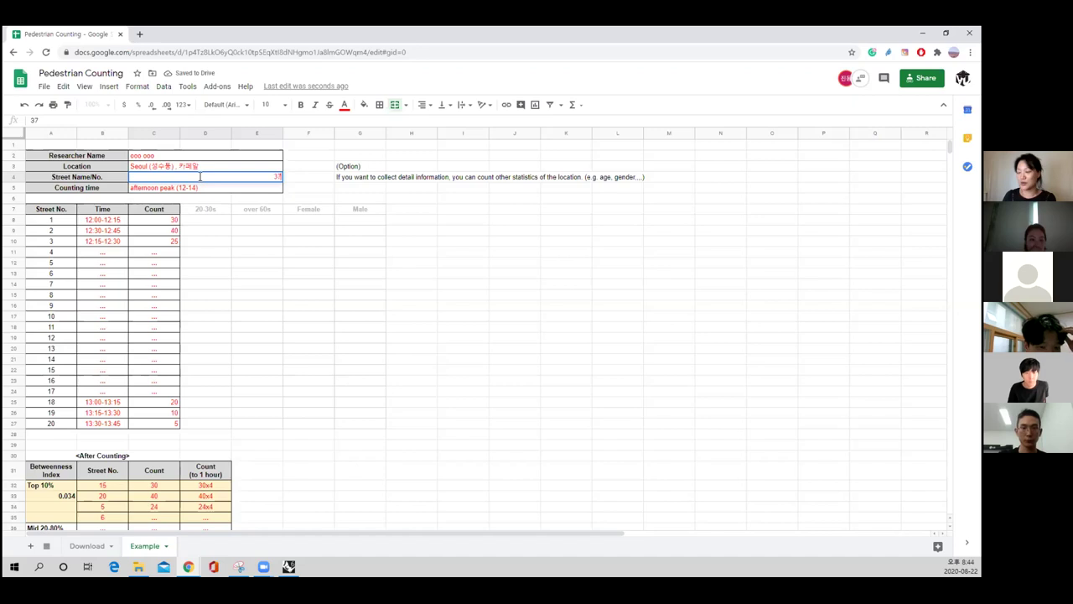
pyautogui.press('Return')
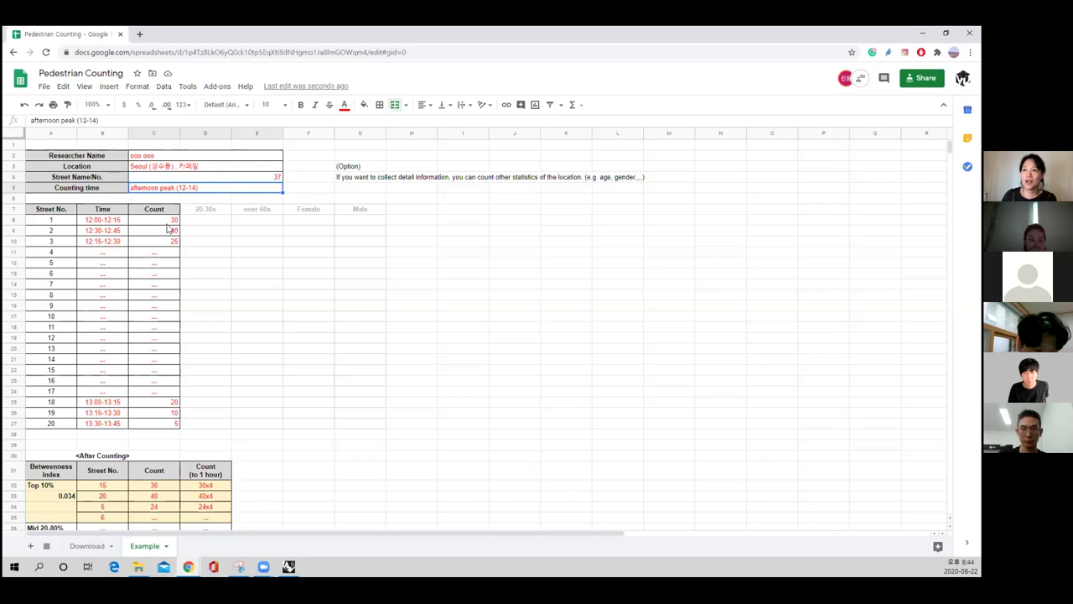
# Examine the Time and Count columns of the street list and the <After Counting> table in the Example sheet
pyautogui.click(166, 210)
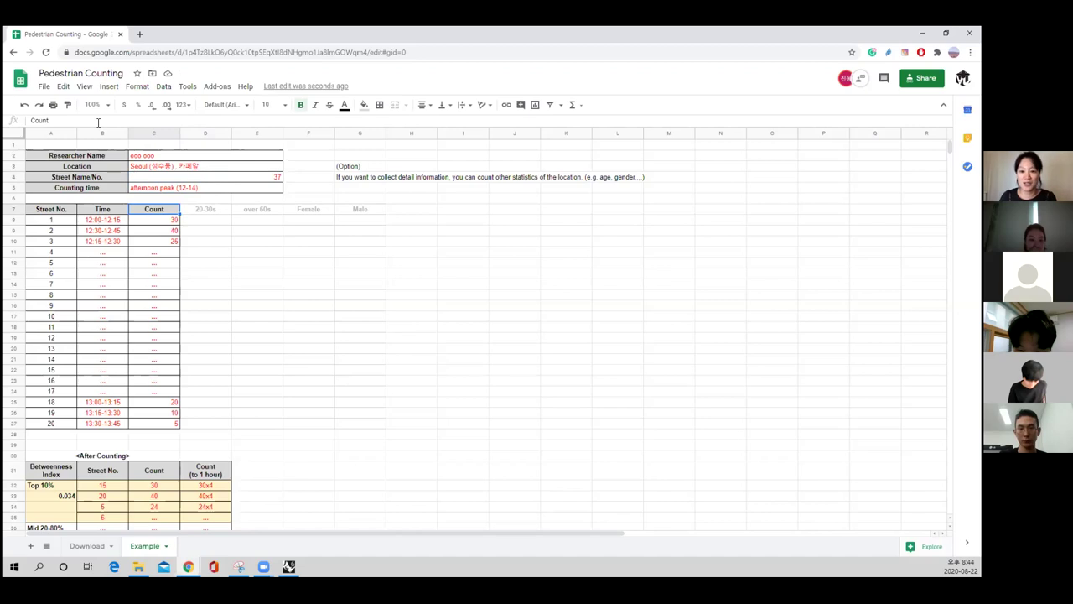
pyautogui.click(238, 323)
pyautogui.scroll(-3, 228, 375)
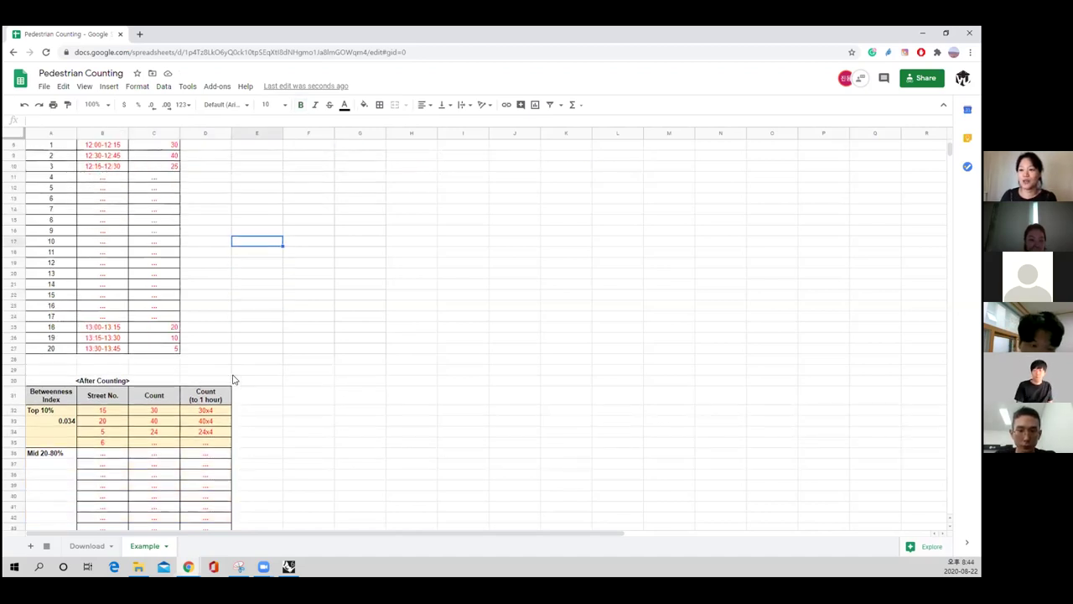
pyautogui.scroll(-1, 232, 374)
pyautogui.scroll(5, 232, 374)
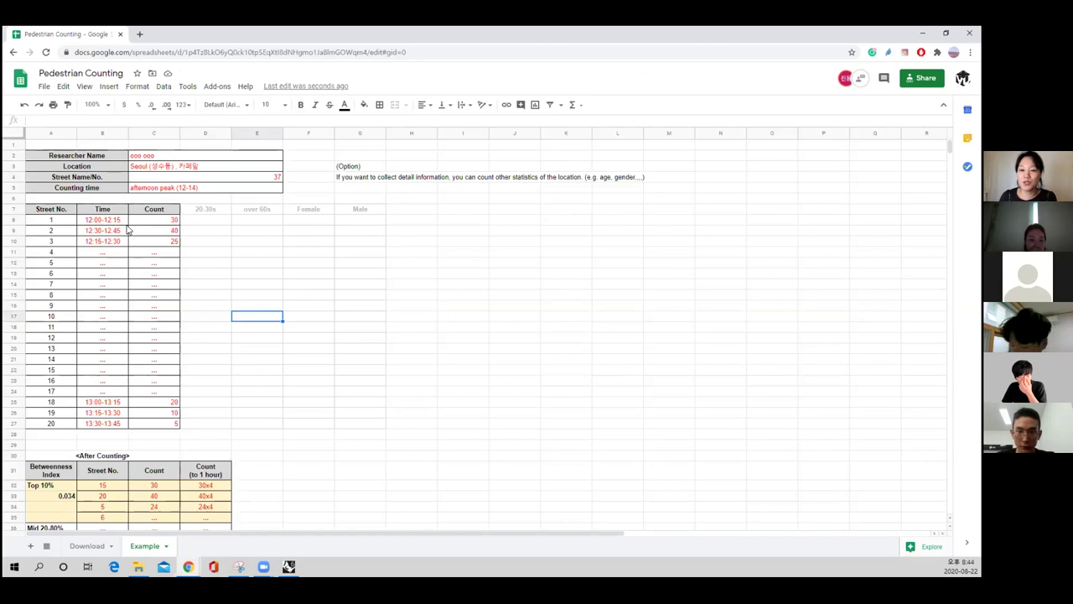
pyautogui.click(122, 227)
pyautogui.click(247, 298)
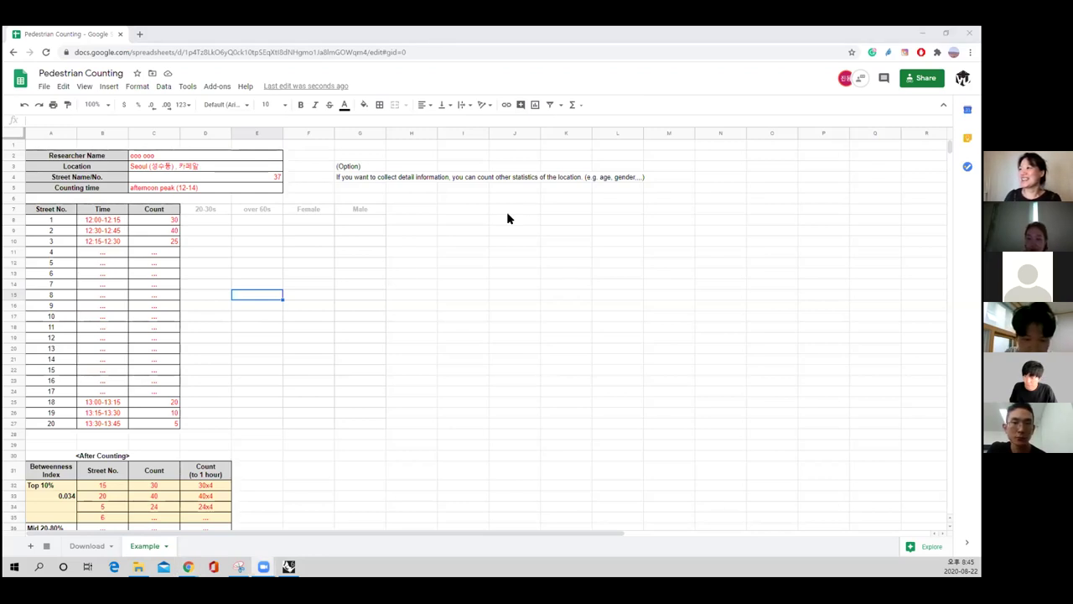
pyautogui.click(208, 243)
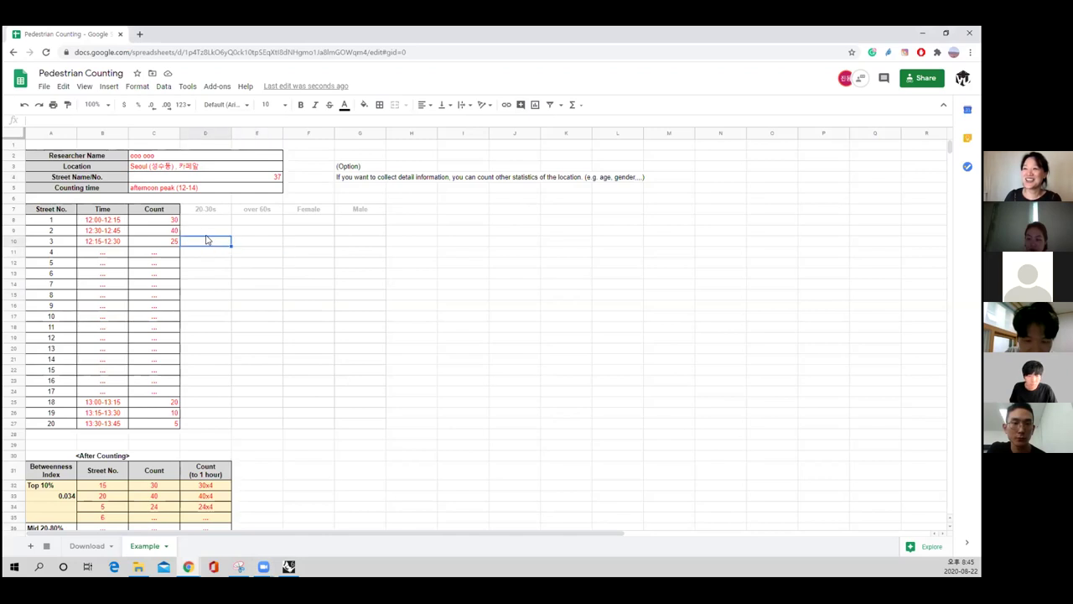
pyautogui.click(136, 223)
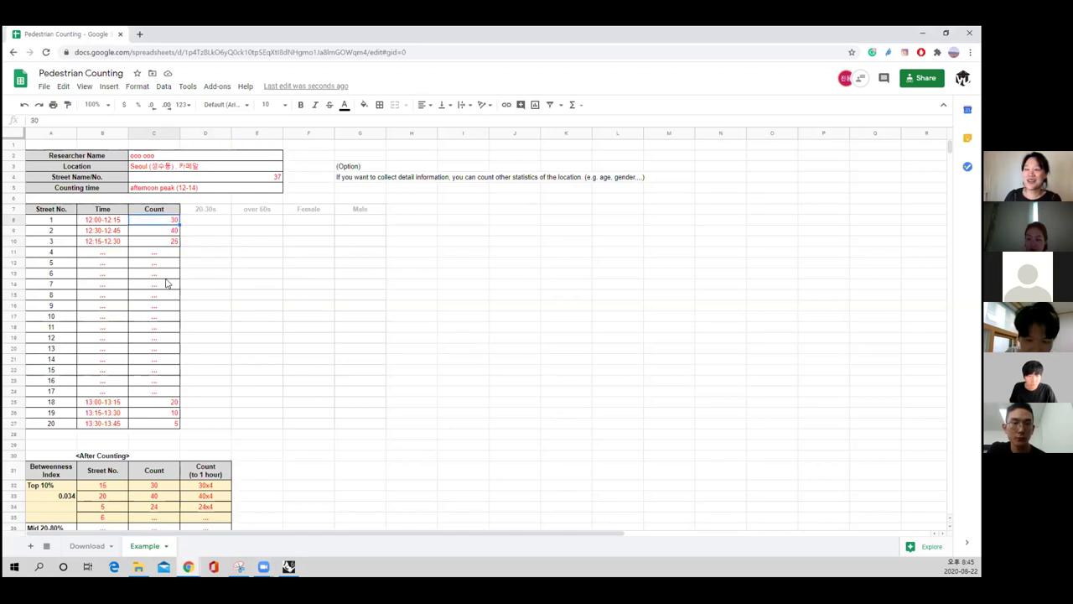
pyautogui.click(172, 350)
pyautogui.scroll(-3, 161, 394)
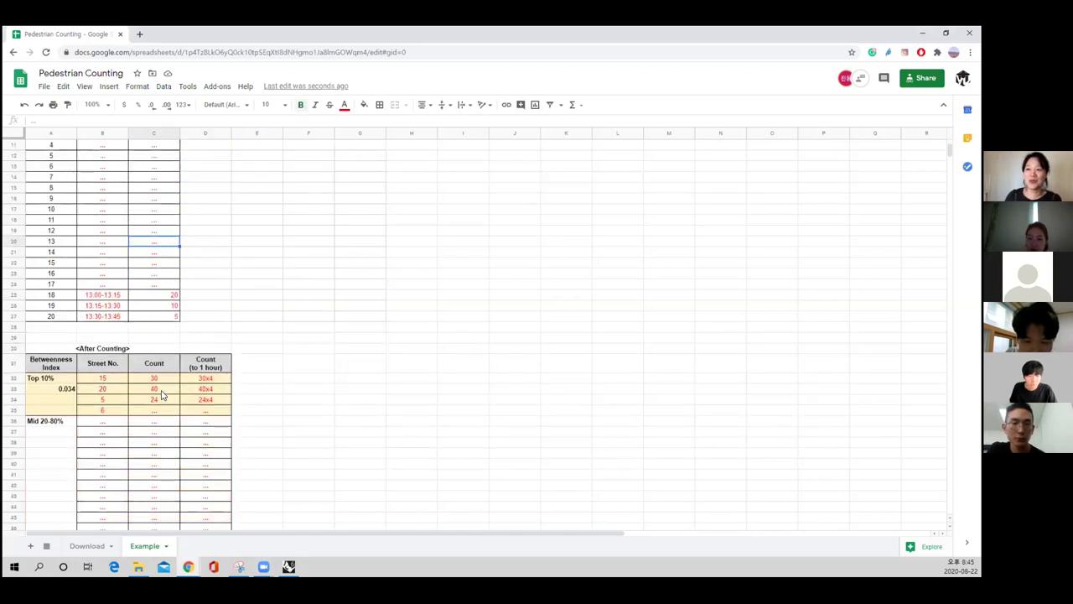
pyautogui.scroll(2, 160, 377)
pyautogui.scroll(3, 139, 240)
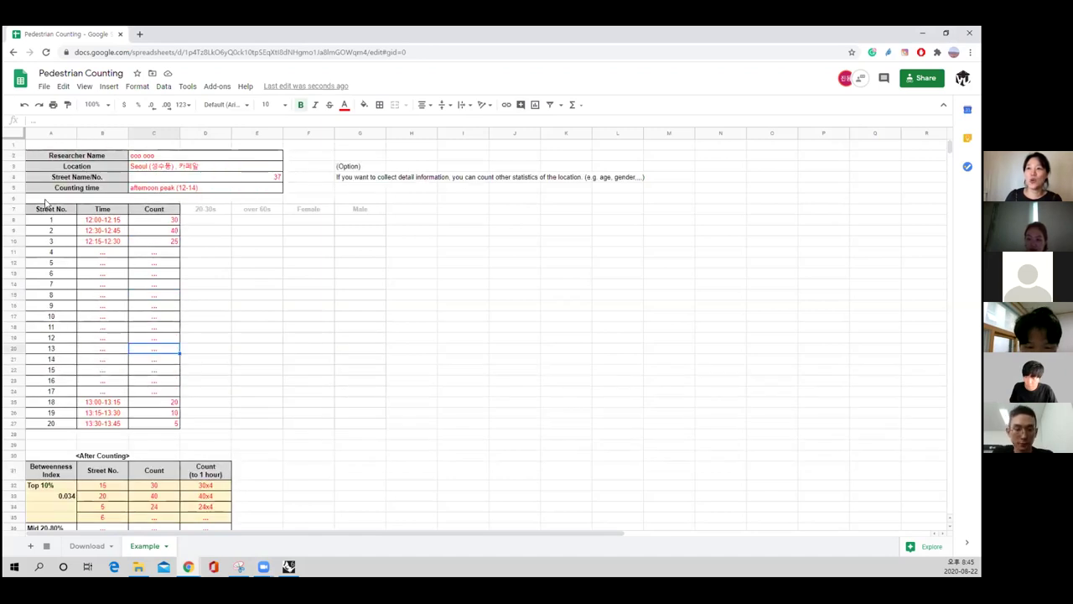
# Review the on-site counting form from Researcher Name to the last street, and the <After Counting> table from Top 10% to Low 10%
pyautogui.moveTo(107, 161); pyautogui.dragTo(243, 424)
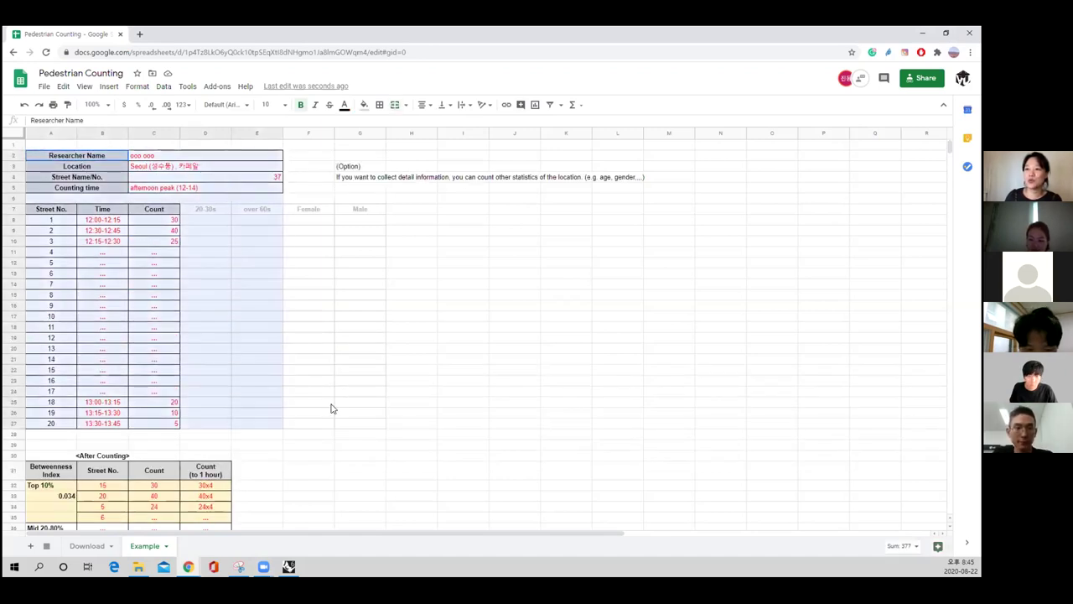
pyautogui.scroll(-8, 304, 434)
pyautogui.scroll(2, 292, 420)
pyautogui.click(47, 249)
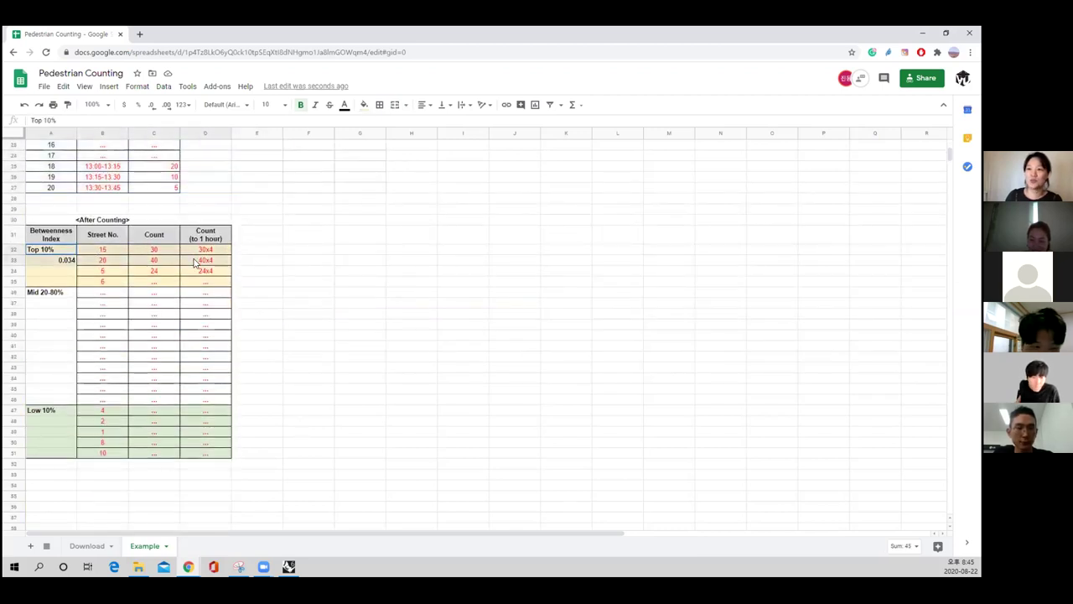
pyautogui.moveTo(195, 263); pyautogui.dragTo(200, 453)
pyautogui.moveTo(190, 262); pyautogui.dragTo(223, 447)
pyautogui.scroll(3, 241, 391)
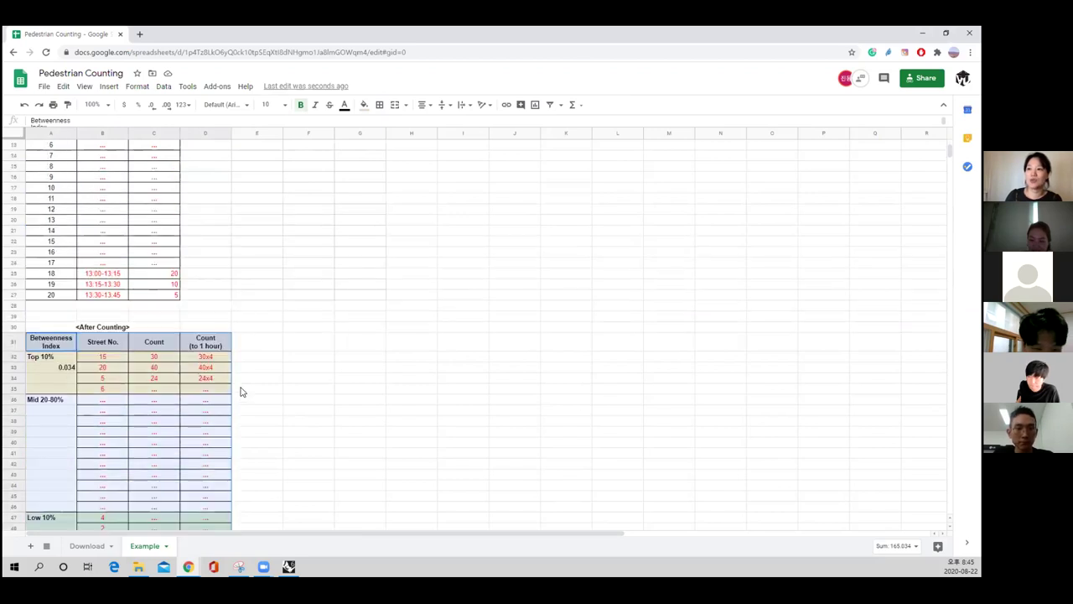
pyautogui.scroll(4, 240, 391)
pyautogui.click(264, 359)
# Set the last Street No. in the example's street list to 47
pyautogui.click(61, 427)
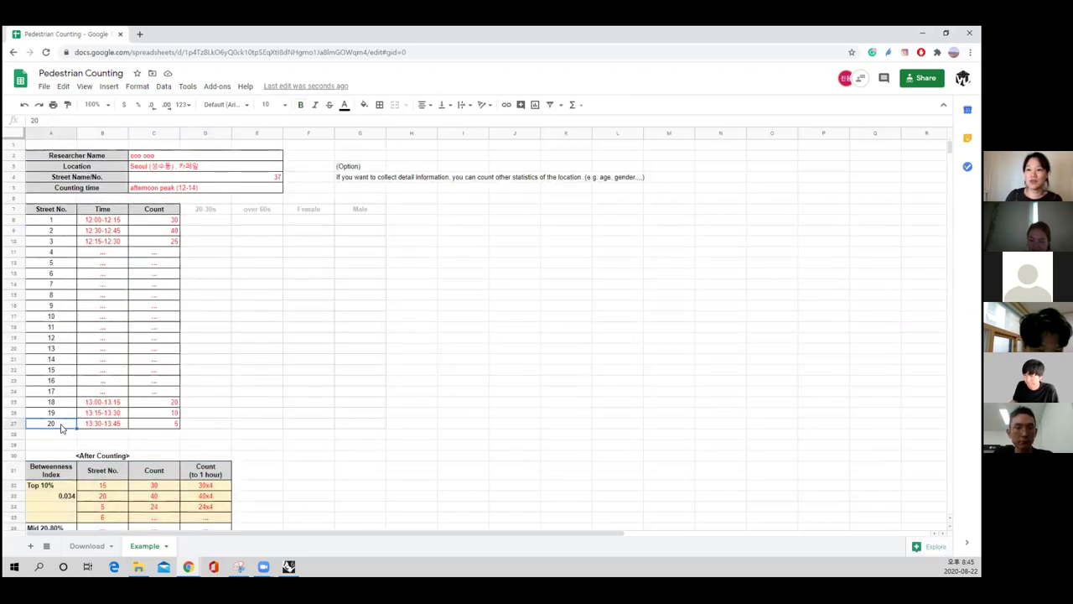
pyautogui.write("47'=")
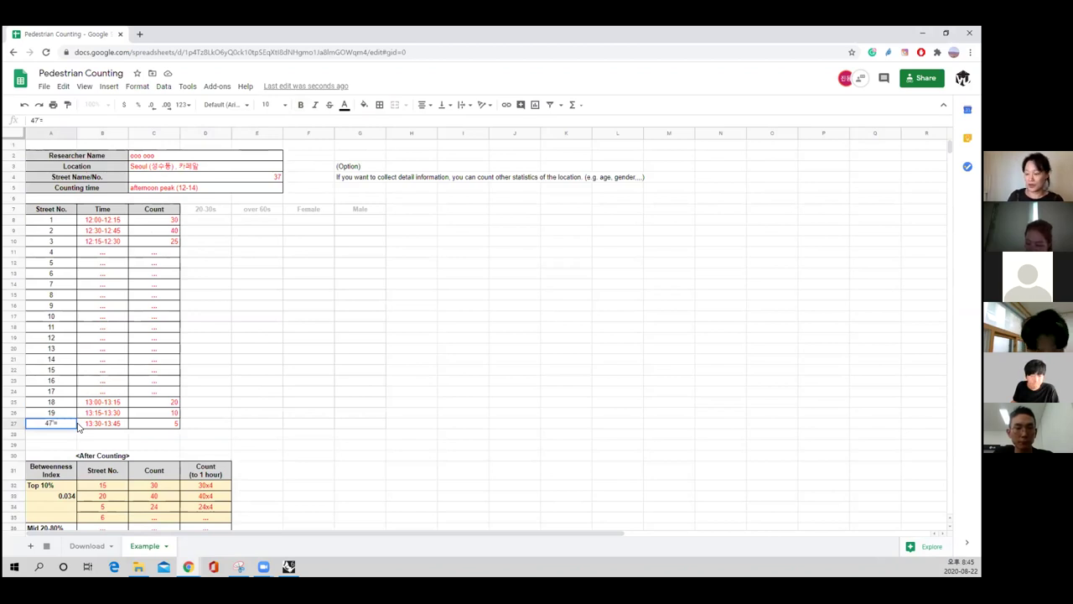
pyautogui.write('ㅎ')
pyautogui.press('BackSpace')
pyautogui.press('Return')
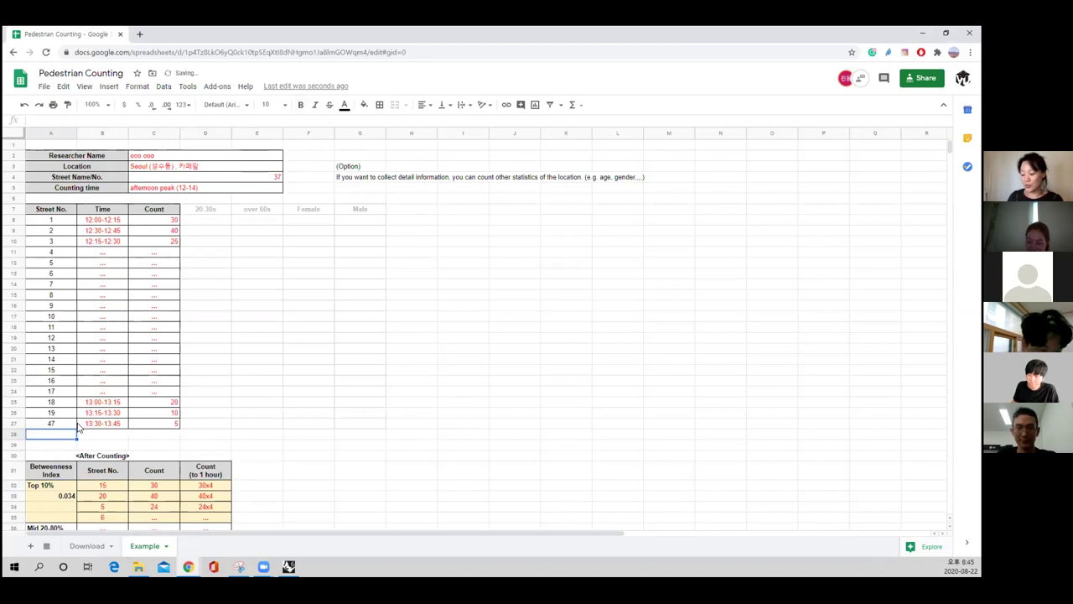
# Try adding an entry beginning with "47-" below the last street number, and undo it
pyautogui.write('47-')
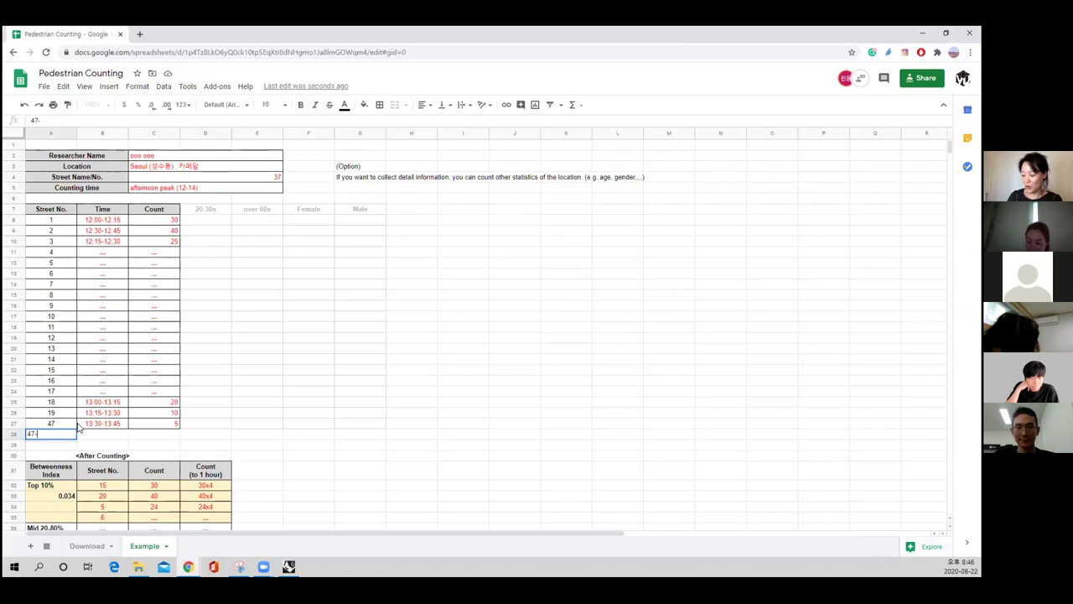
pyautogui.write('ㅁ')
pyautogui.press('Return')
pyautogui.hotkey('ctrl', 'z')
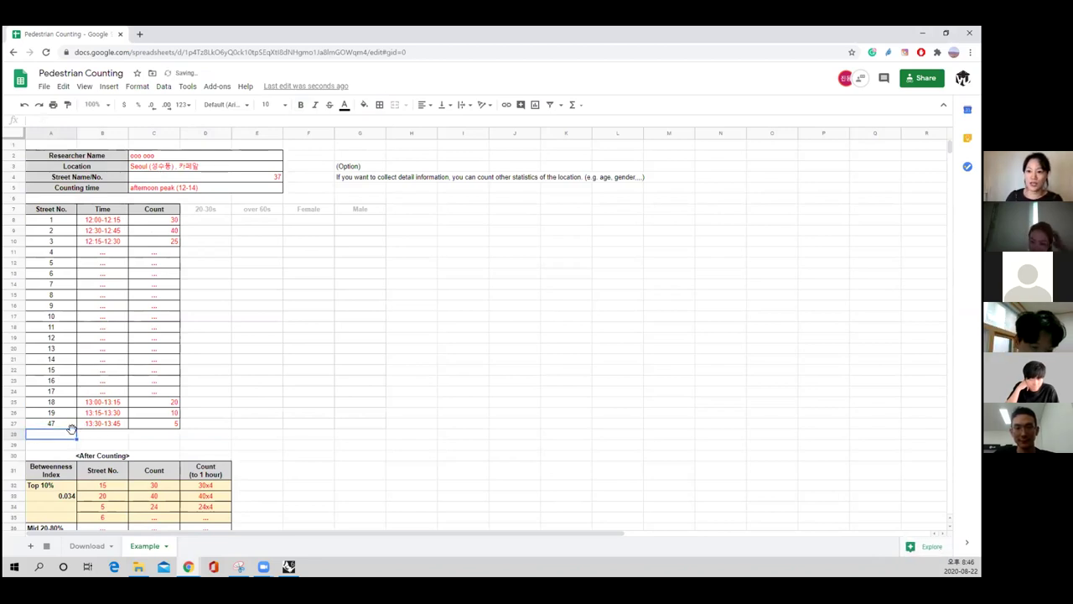
pyautogui.click(279, 254)
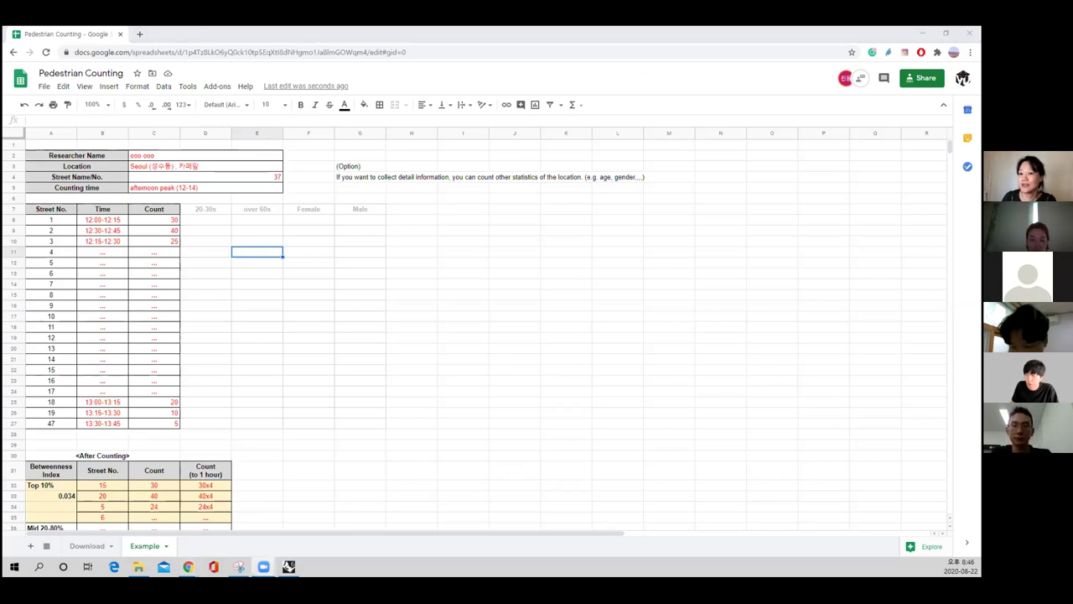
# Set the last Street No. in the example's street list back to 20
pyautogui.click(54, 425)
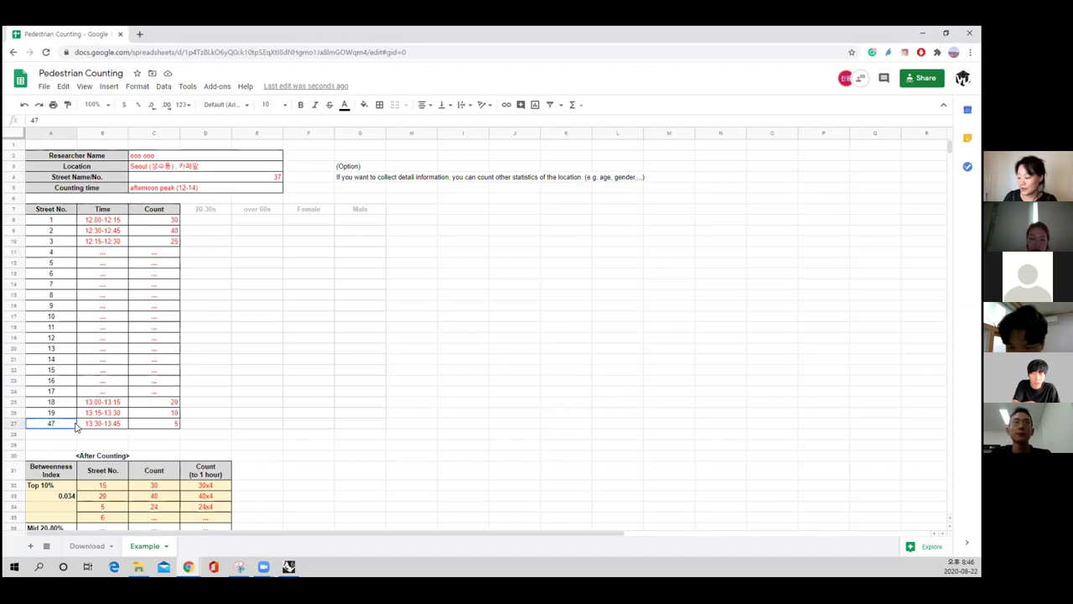
pyautogui.write('20')
pyautogui.press('Return')
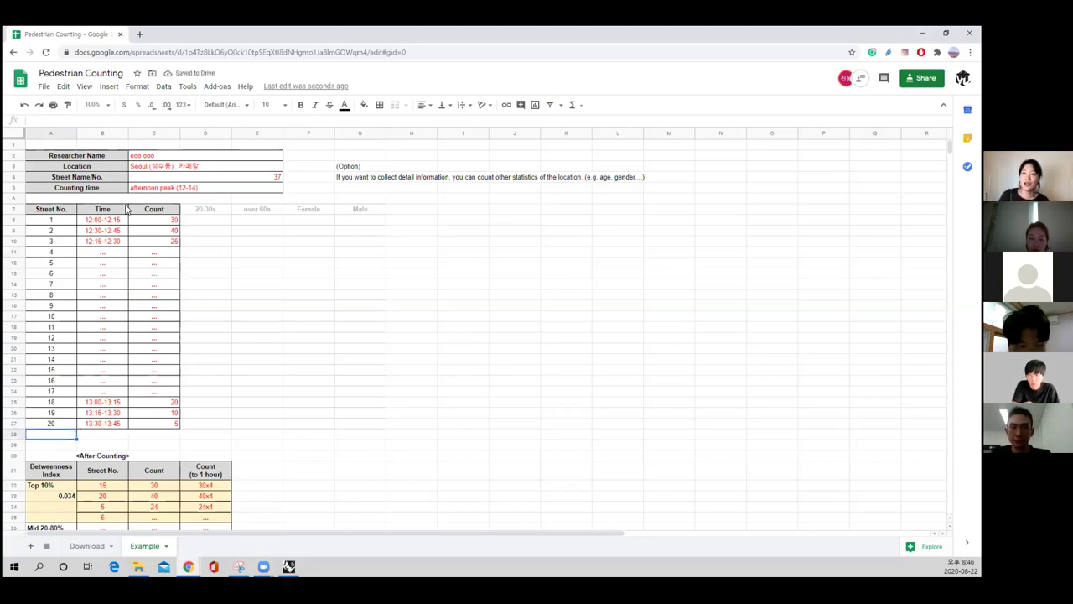
# Review street numbers 1 to 6 together with their Time and Count entries
pyautogui.click(55, 262)
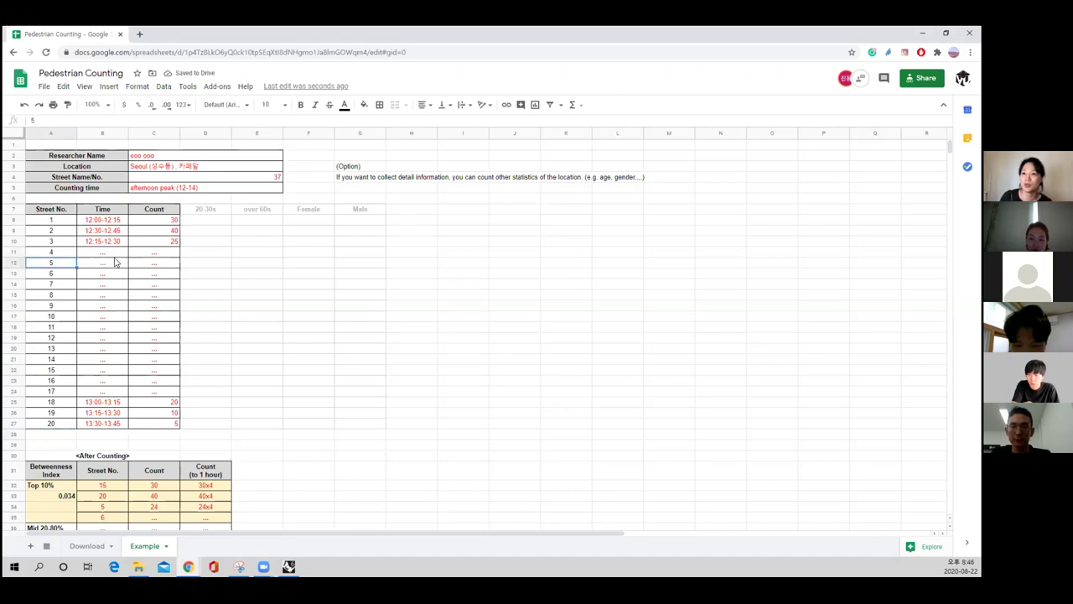
pyautogui.moveTo(69, 220); pyautogui.dragTo(67, 275)
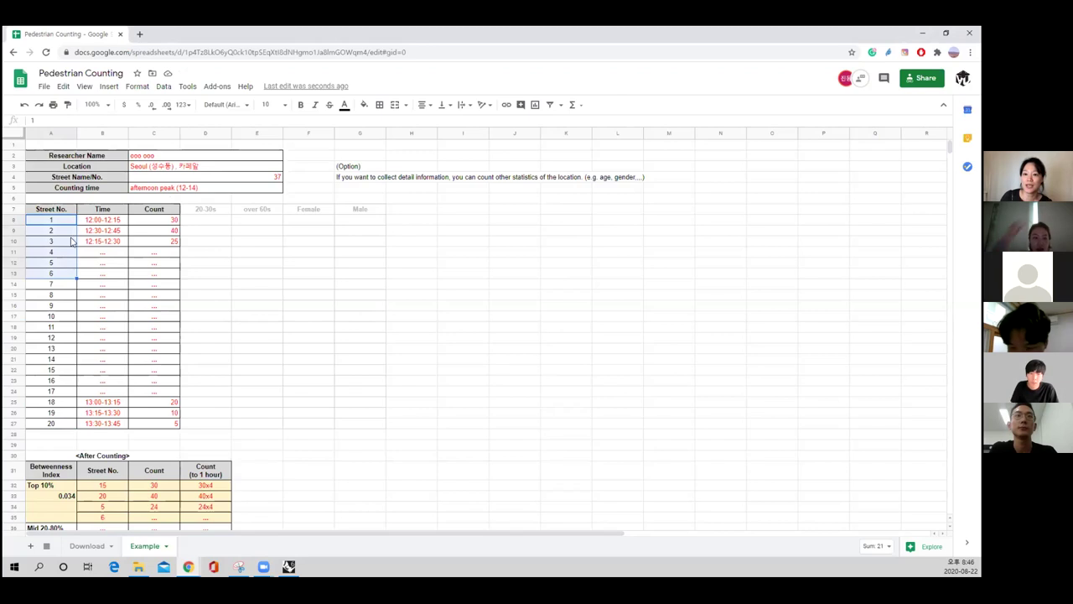
pyautogui.moveTo(52, 219); pyautogui.dragTo(156, 276)
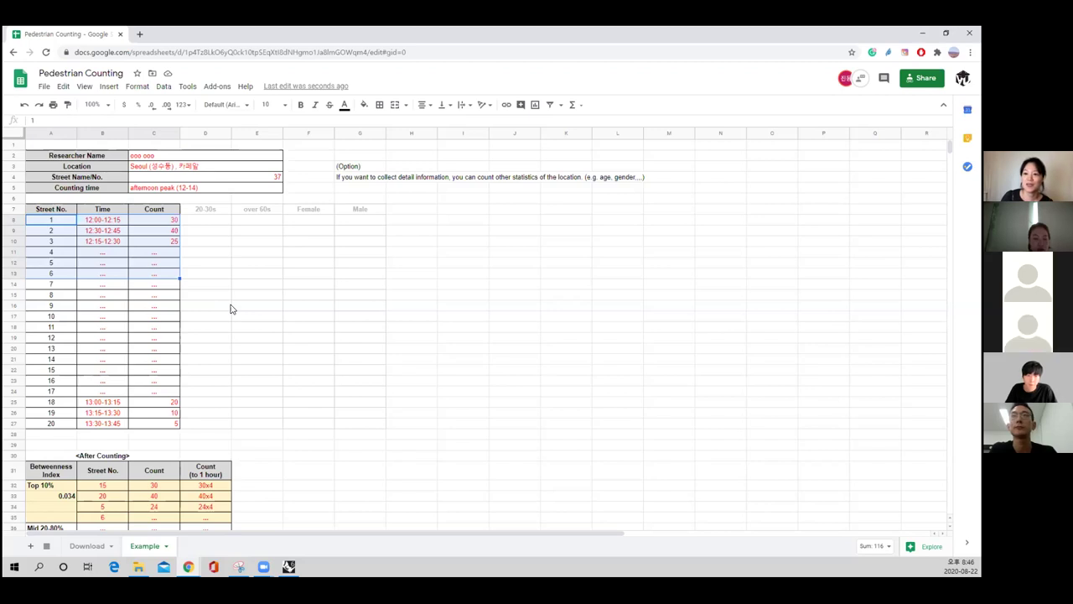
pyautogui.click(269, 308)
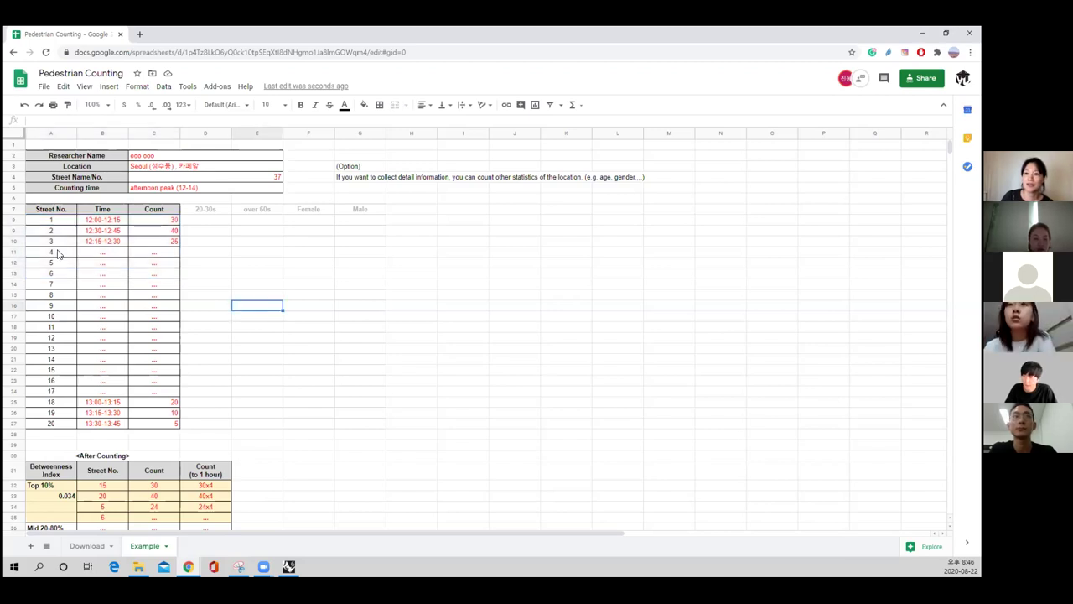
# Clear all the numbers in the street list's Street No. column, keeping the Time and Count entries
pyautogui.moveTo(60, 222); pyautogui.dragTo(60, 424)
pyautogui.press('Delete')
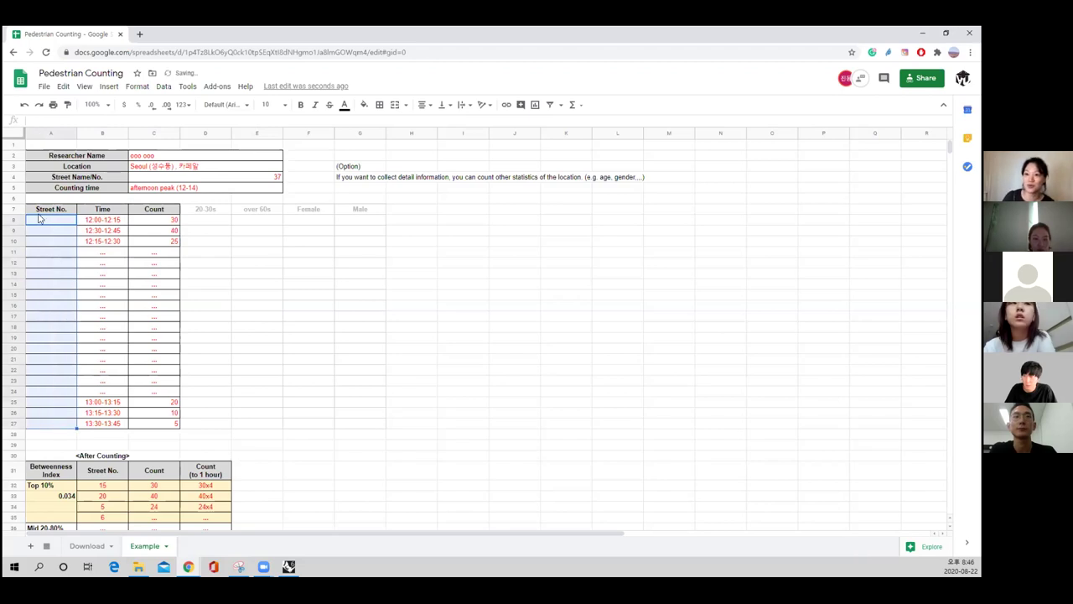
pyautogui.click(302, 273)
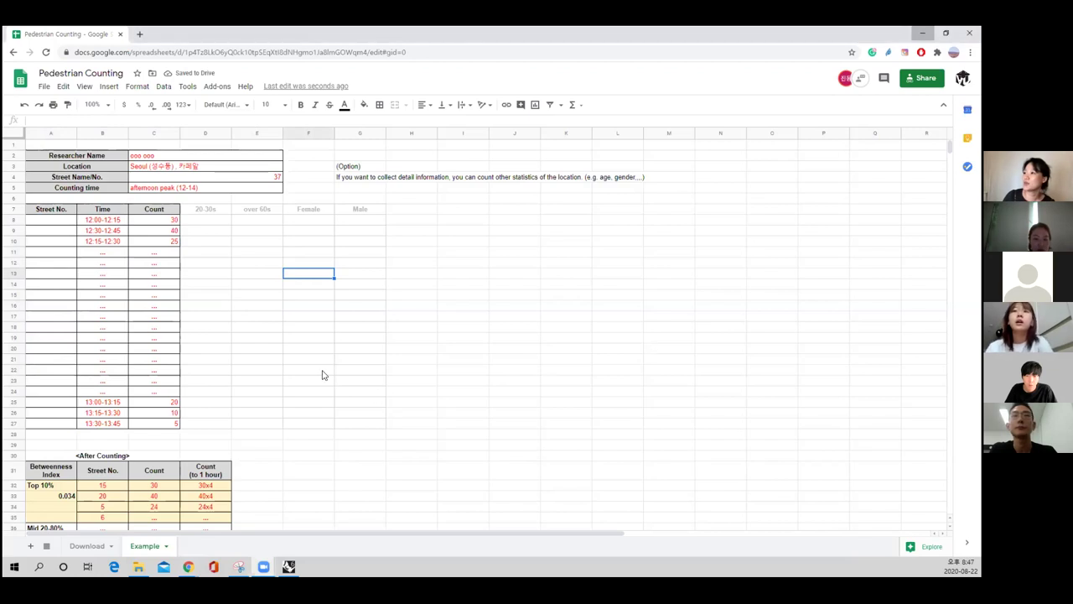
# Switch to the seoul_count map in Rhino and set the RoadWidth layer's color to Gray
pyautogui.hotkey('alt', 'Tab')
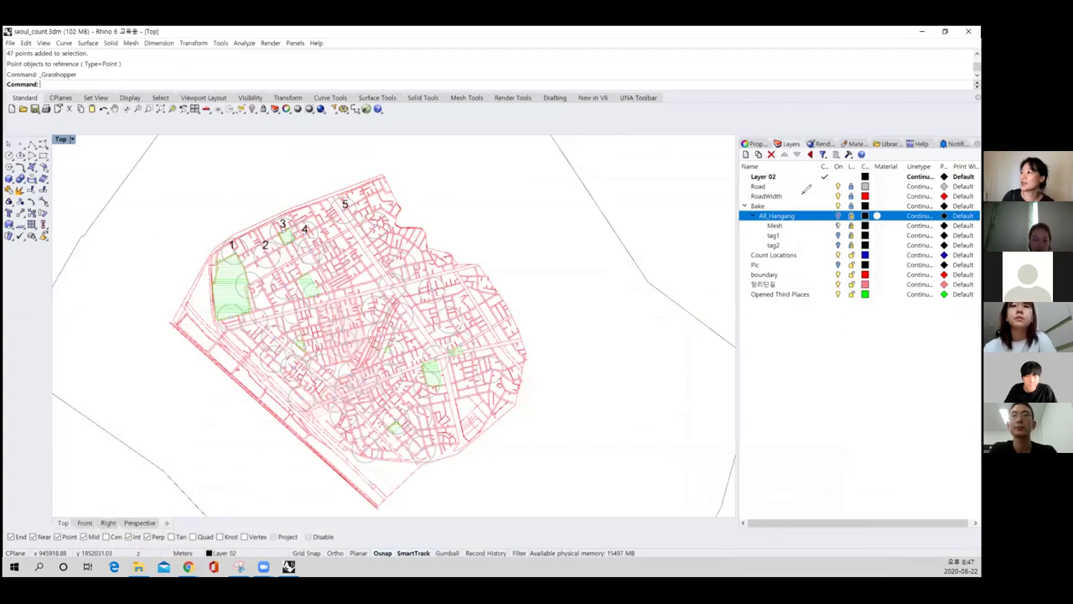
pyautogui.click(865, 195)
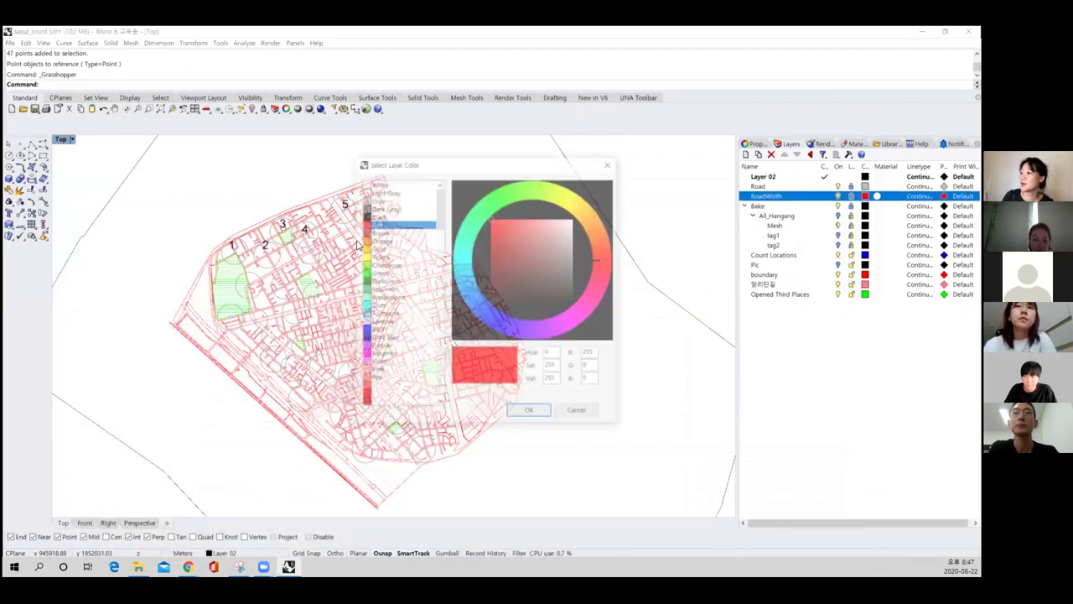
pyautogui.click(380, 240)
pyautogui.click(378, 256)
pyautogui.click(384, 264)
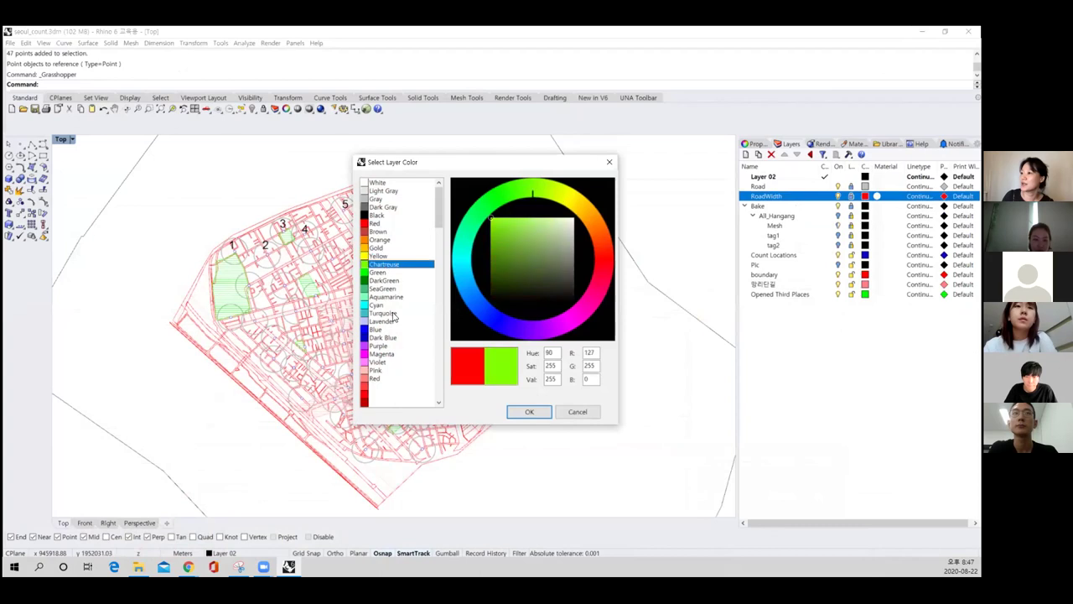
pyautogui.click(379, 323)
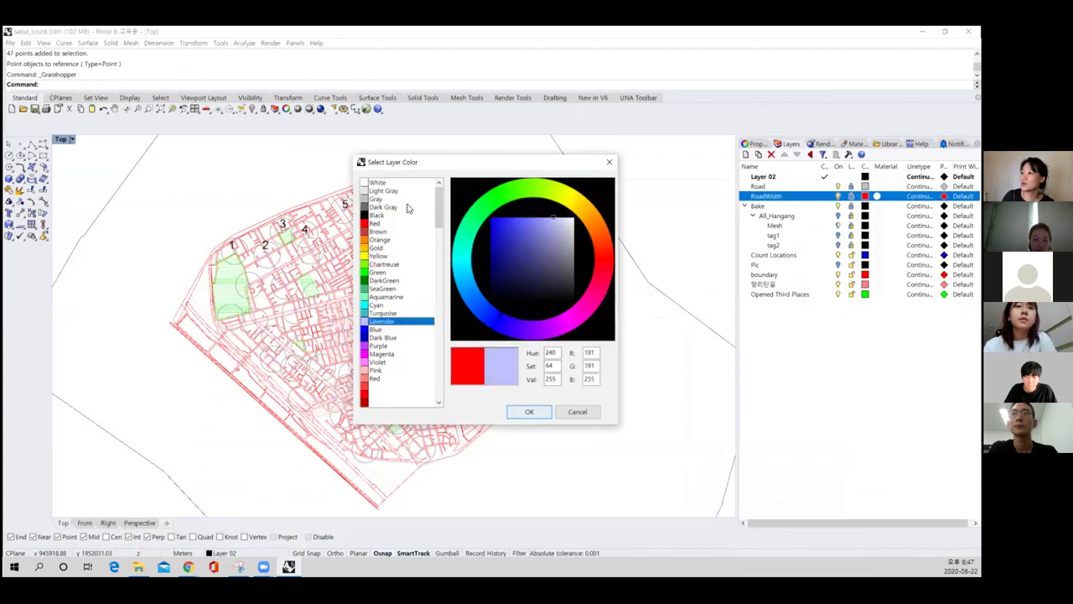
pyautogui.click(376, 199)
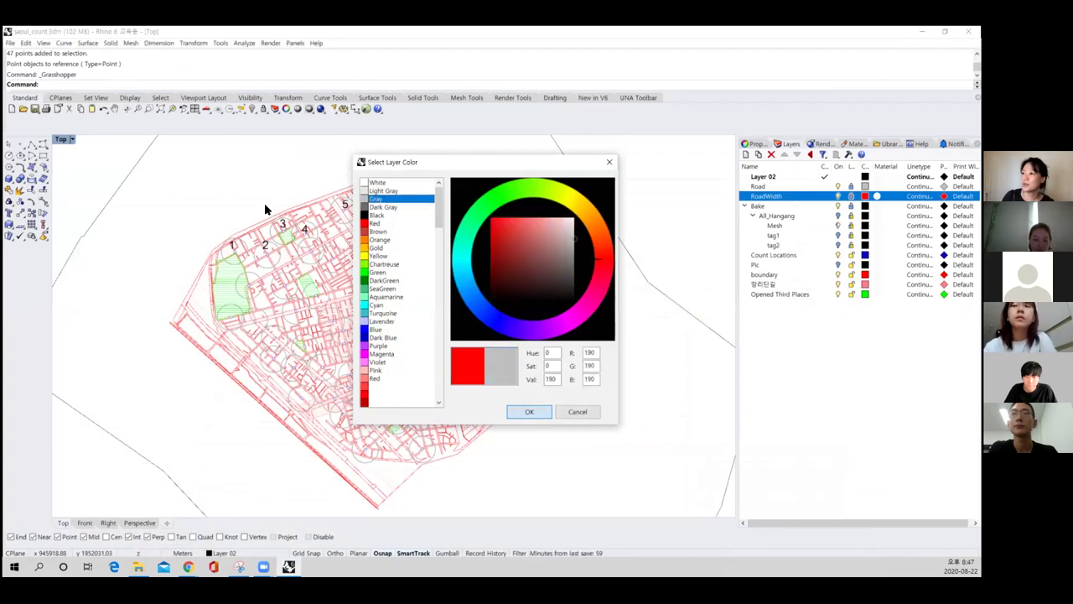
pyautogui.press('Return')
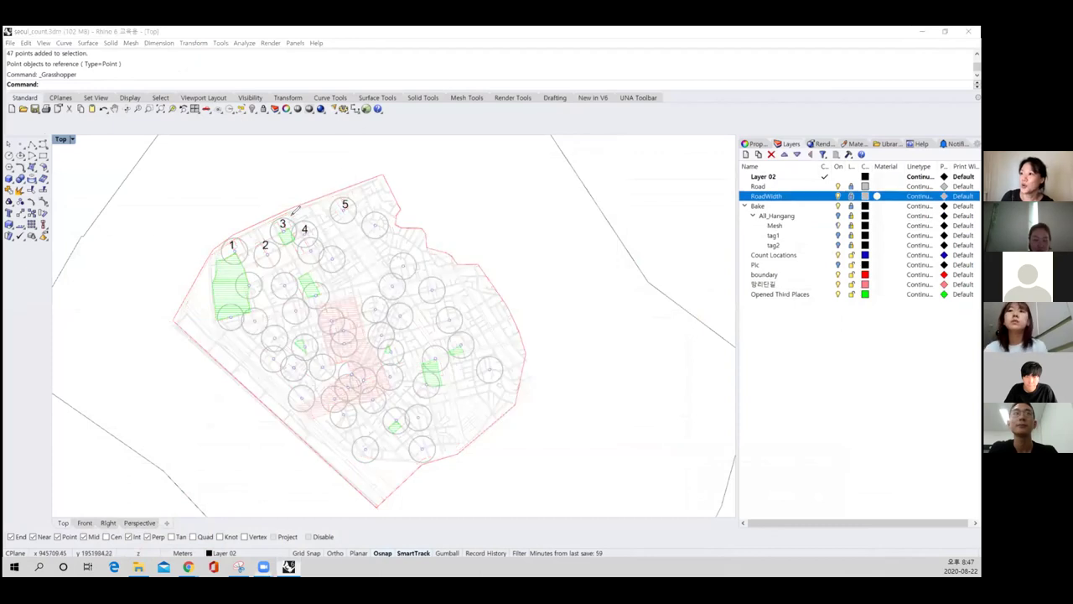
# Outline six groups of neighbouring count locations on the map in red freehand, mark one location with an X, and erase the markings
pyautogui.moveTo(290, 215)
pyautogui.mouseDown()
pyautogui.moveTo(219, 250)
pyautogui.moveTo(274, 265)
pyautogui.moveTo(350, 254)
pyautogui.moveTo(293, 210)
pyautogui.mouseUp()
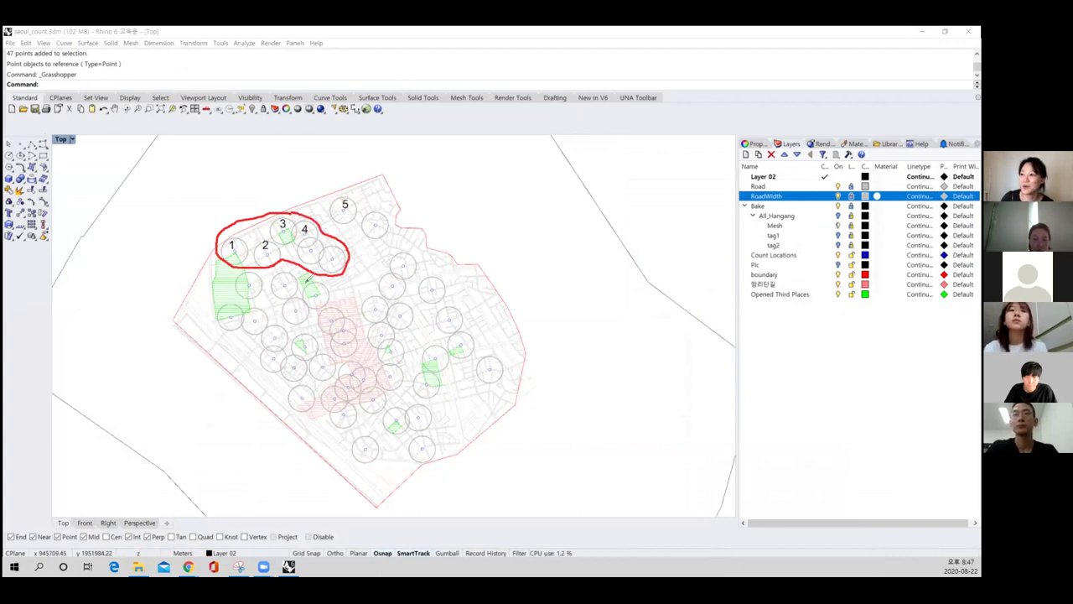
pyautogui.moveTo(304, 277)
pyautogui.mouseDown()
pyautogui.moveTo(252, 276)
pyautogui.moveTo(213, 299)
pyautogui.moveTo(219, 325)
pyautogui.moveTo(263, 337)
pyautogui.moveTo(303, 327)
pyautogui.moveTo(335, 292)
pyautogui.moveTo(312, 273)
pyautogui.mouseUp()
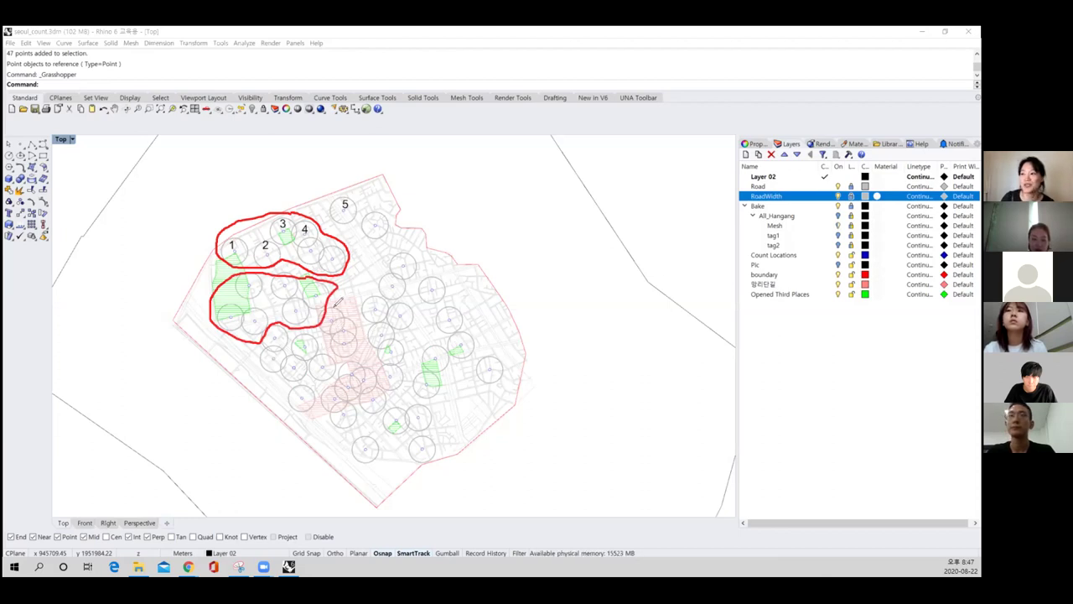
pyautogui.moveTo(354, 294)
pyautogui.mouseDown()
pyautogui.moveTo(333, 300)
pyautogui.moveTo(321, 328)
pyautogui.moveTo(337, 369)
pyautogui.moveTo(390, 403)
pyautogui.moveTo(362, 307)
pyautogui.moveTo(345, 295)
pyautogui.mouseUp()
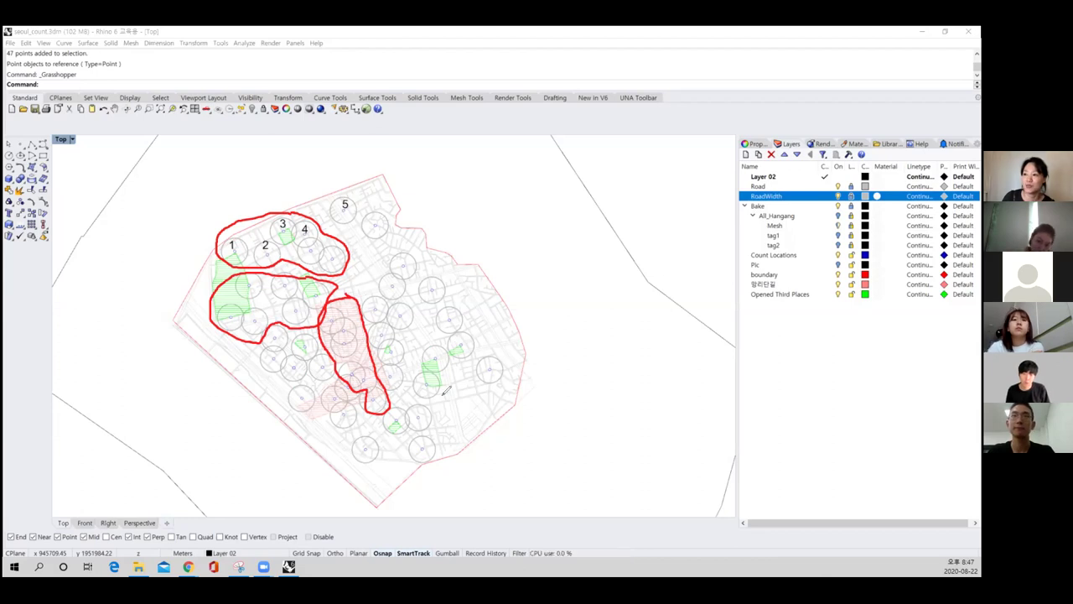
pyautogui.moveTo(484, 333)
pyautogui.mouseDown()
pyautogui.moveTo(451, 327)
pyautogui.moveTo(421, 353)
pyautogui.moveTo(408, 390)
pyautogui.moveTo(484, 394)
pyautogui.moveTo(503, 339)
pyautogui.moveTo(449, 294)
pyautogui.moveTo(415, 285)
pyautogui.moveTo(432, 334)
pyautogui.mouseUp()
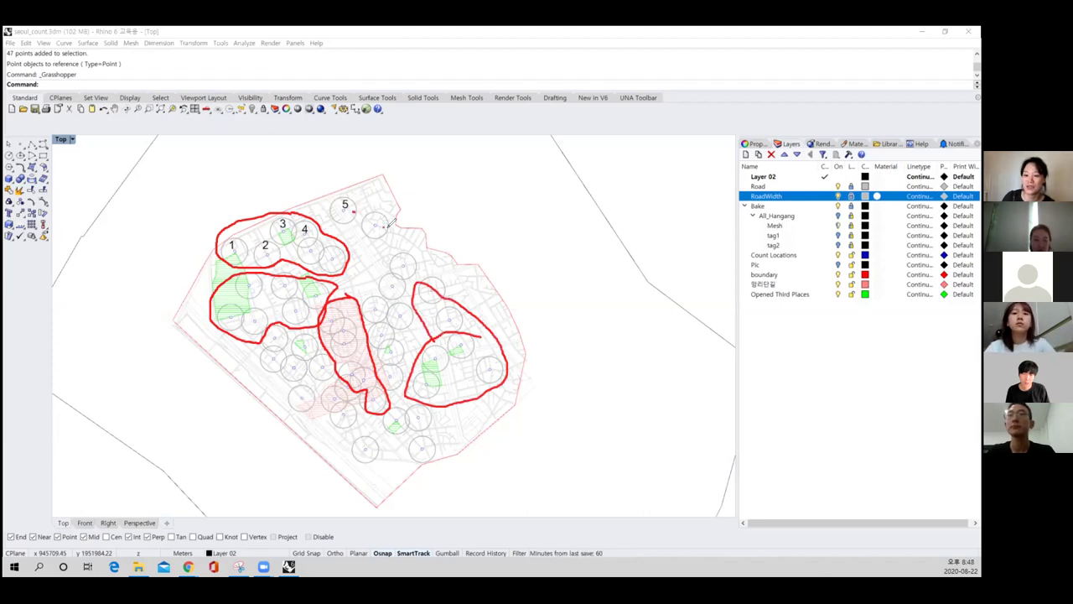
pyautogui.moveTo(374, 199)
pyautogui.mouseDown()
pyautogui.moveTo(328, 200)
pyautogui.moveTo(373, 277)
pyautogui.moveTo(372, 295)
pyautogui.moveTo(394, 304)
pyautogui.moveTo(402, 223)
pyautogui.moveTo(375, 191)
pyautogui.mouseUp()
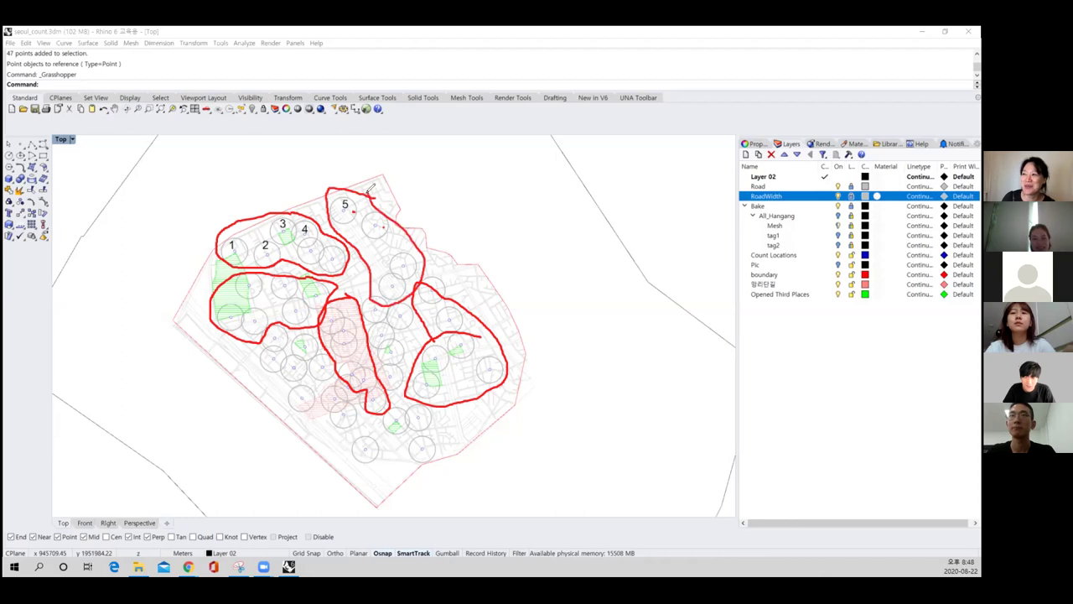
pyautogui.moveTo(395, 282)
pyautogui.mouseDown()
pyautogui.moveTo(387, 292)
pyautogui.moveTo(401, 279)
pyautogui.mouseUp()
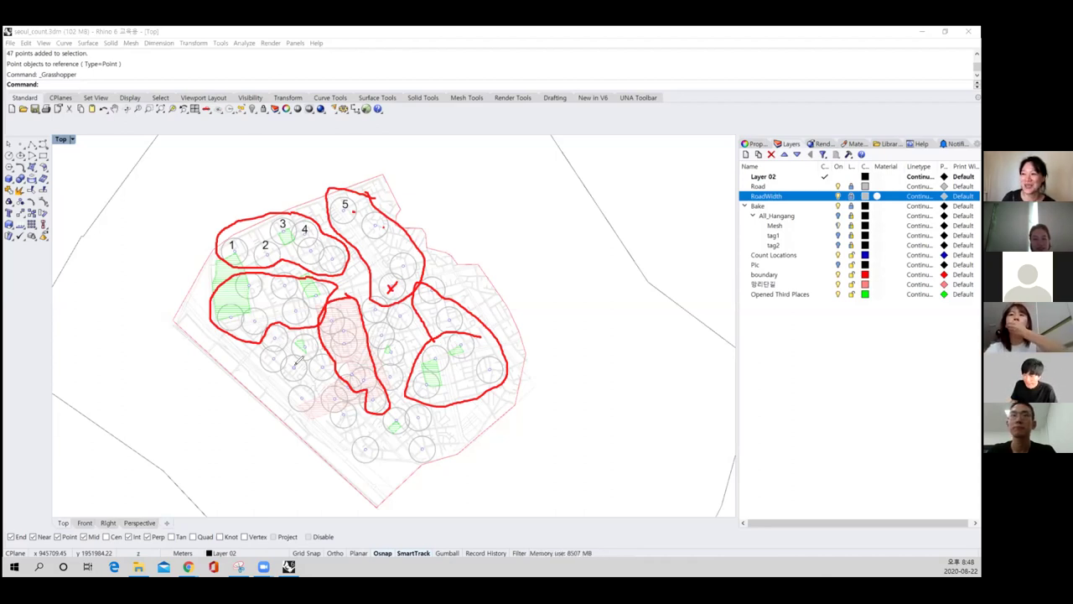
pyautogui.moveTo(424, 398)
pyautogui.mouseDown()
pyautogui.moveTo(382, 411)
pyautogui.moveTo(342, 386)
pyautogui.moveTo(328, 445)
pyautogui.moveTo(446, 444)
pyautogui.moveTo(430, 400)
pyautogui.mouseUp()
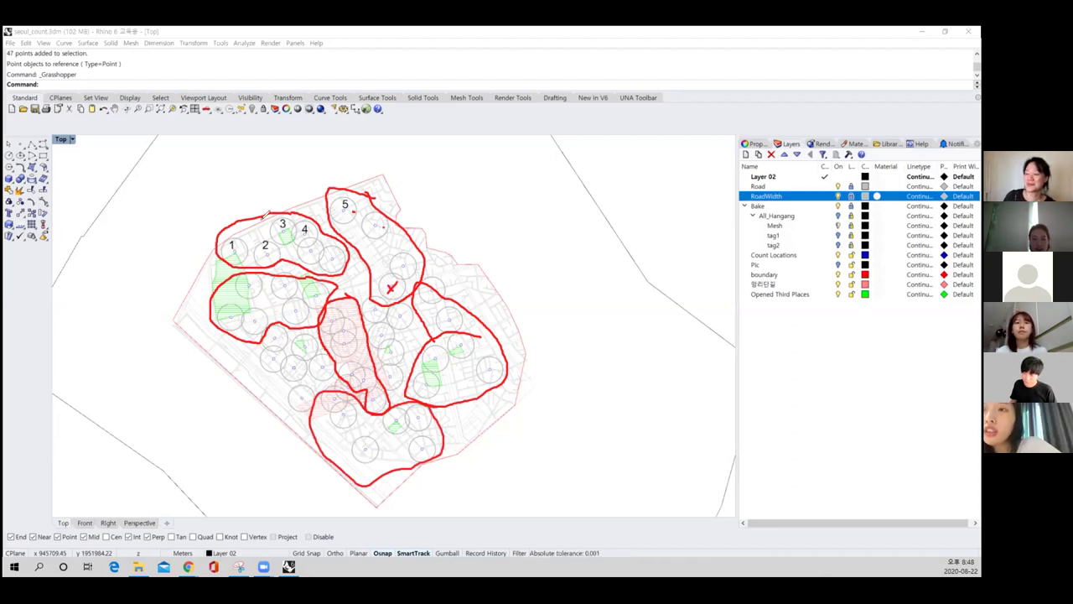
pyautogui.press('e')
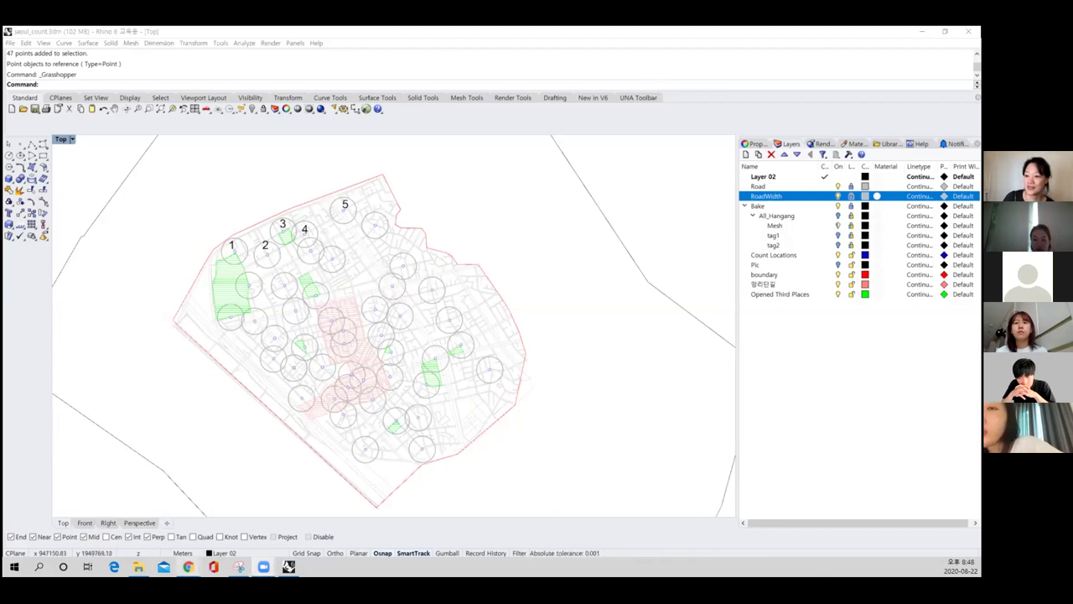
# Switch back to the Pedestrian Counting spreadsheet and circle the "afternoon peak (12-14)" counting time in red, with an arrow and handwritten notes beside it
pyautogui.moveTo(188, 567)
pyautogui.click(255, 547)
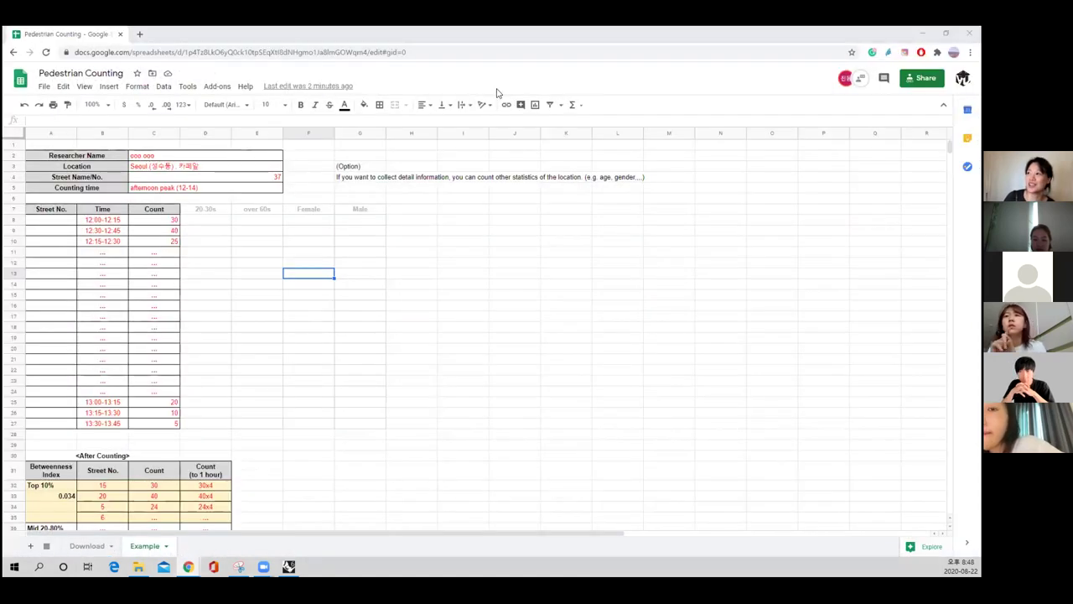
pyautogui.moveTo(128, 190)
pyautogui.mouseDown()
pyautogui.moveTo(188, 193)
pyautogui.moveTo(194, 176)
pyautogui.moveTo(156, 176)
pyautogui.moveTo(128, 188)
pyautogui.moveTo(203, 186)
pyautogui.mouseUp()
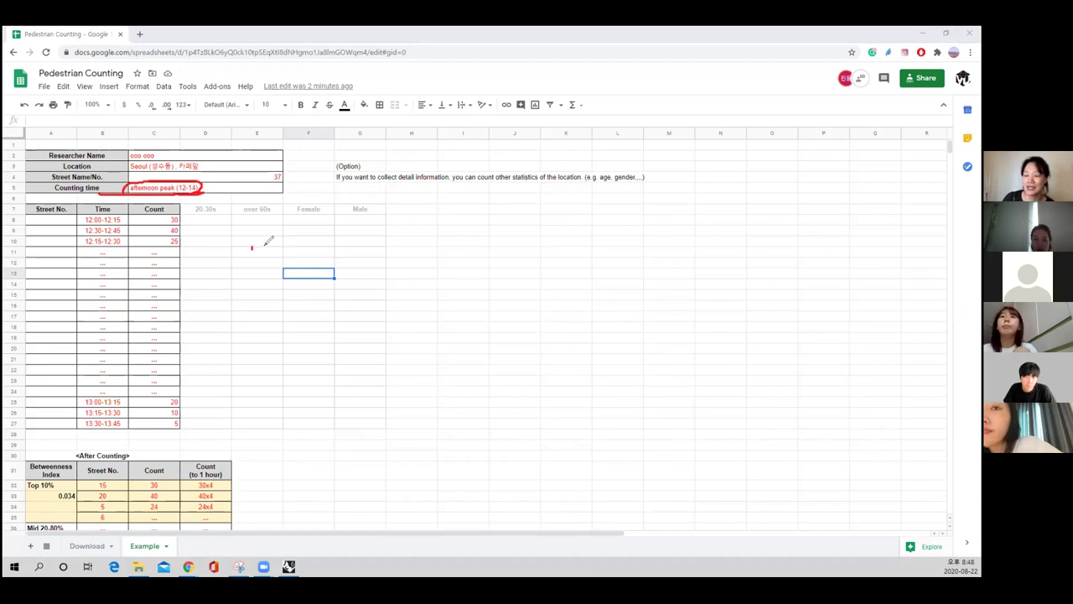
pyautogui.moveTo(282, 243)
pyautogui.mouseDown()
pyautogui.moveTo(293, 246)
pyautogui.moveTo(285, 261)
pyautogui.mouseUp()
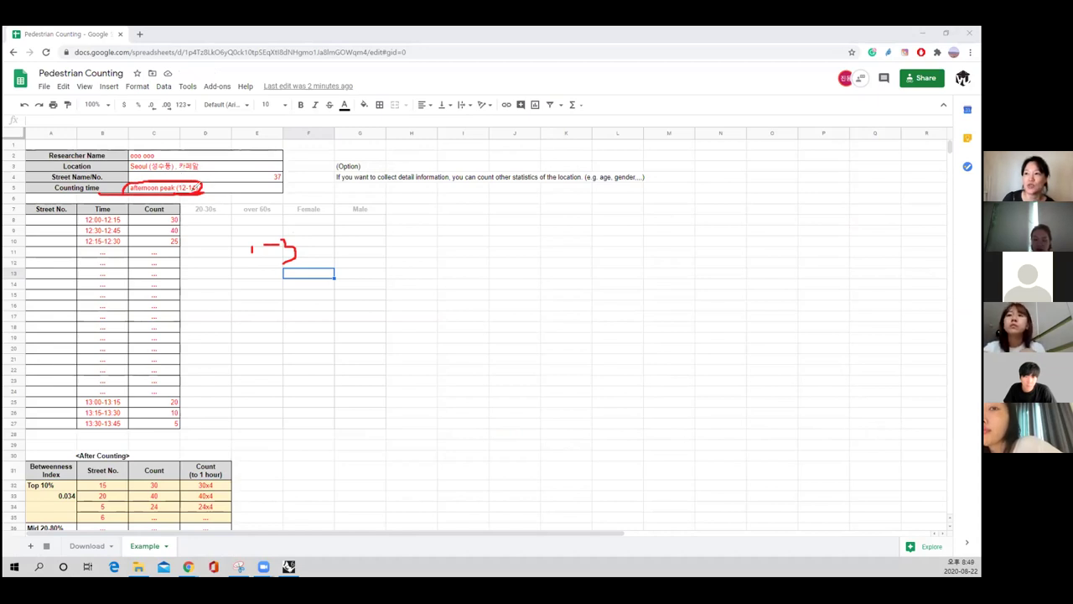
pyautogui.moveTo(227, 191); pyautogui.dragTo(252, 188)
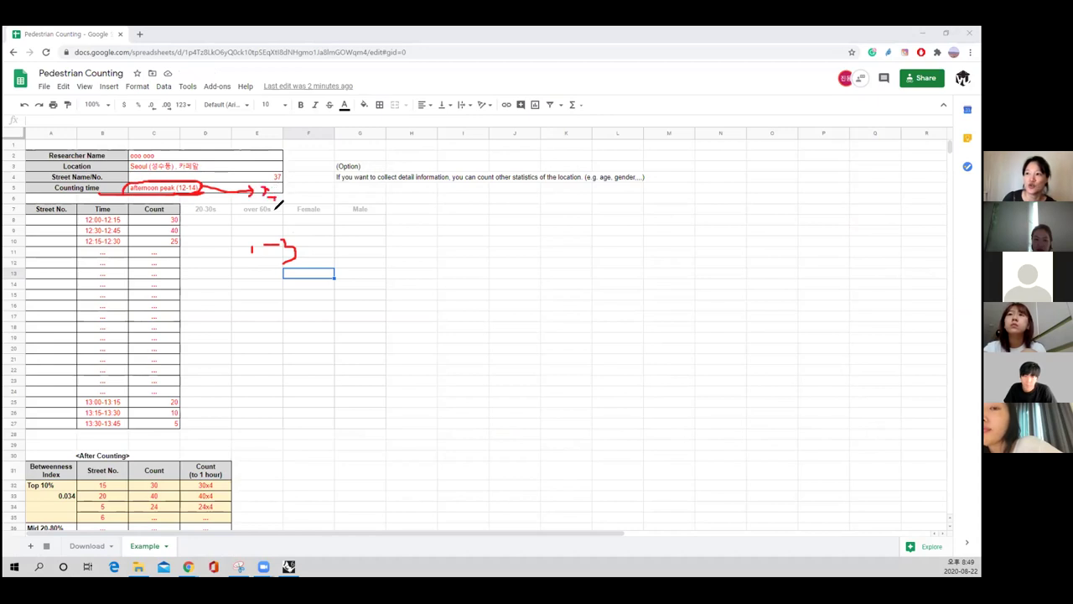
pyautogui.moveTo(284, 187); pyautogui.dragTo(290, 211)
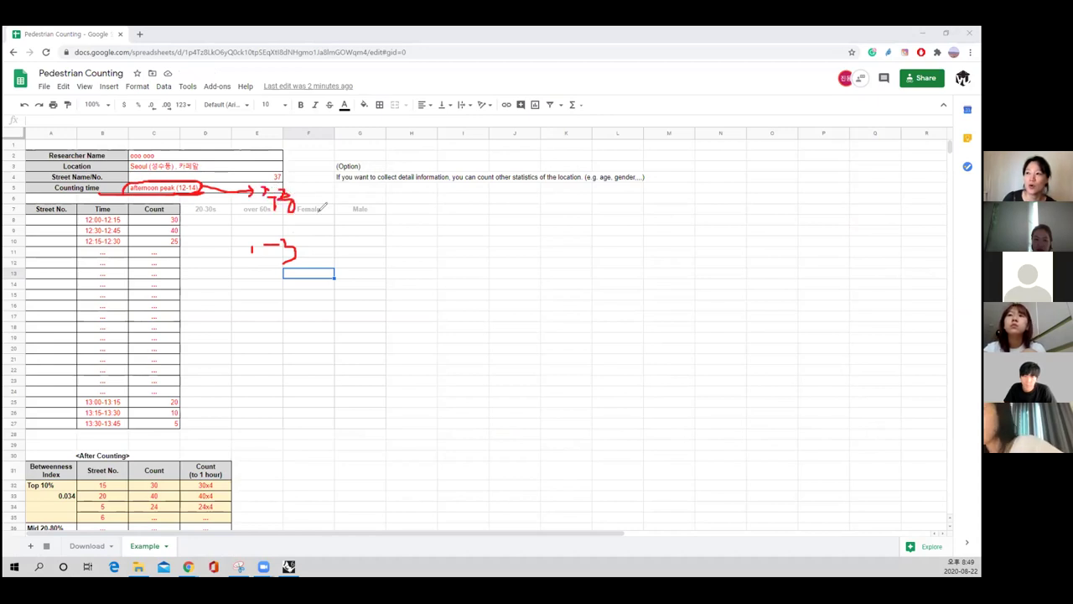
# Handwrite a boxed "1-4" beside the street list and sketch a bell curve over a baseline beneath it
pyautogui.moveTo(254, 262); pyautogui.dragTo(252, 238)
pyautogui.moveTo(244, 296)
pyautogui.mouseDown()
pyautogui.moveTo(244, 331)
pyautogui.moveTo(250, 315)
pyautogui.moveTo(322, 312)
pyautogui.moveTo(311, 336)
pyautogui.mouseUp()
pyautogui.moveTo(228, 342)
pyautogui.mouseDown()
pyautogui.moveTo(270, 342)
pyautogui.moveTo(335, 271)
pyautogui.moveTo(216, 278)
pyautogui.moveTo(213, 331)
pyautogui.mouseUp()
pyautogui.moveTo(236, 406); pyautogui.dragTo(349, 400)
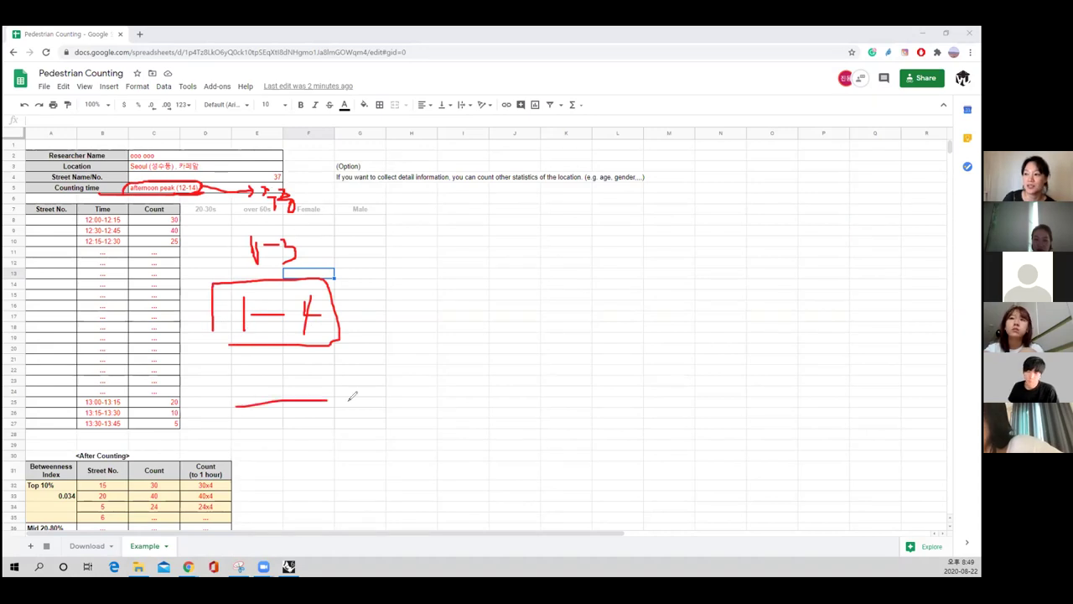
pyautogui.moveTo(246, 392)
pyautogui.mouseDown()
pyautogui.moveTo(283, 353)
pyautogui.moveTo(340, 383)
pyautogui.mouseUp()
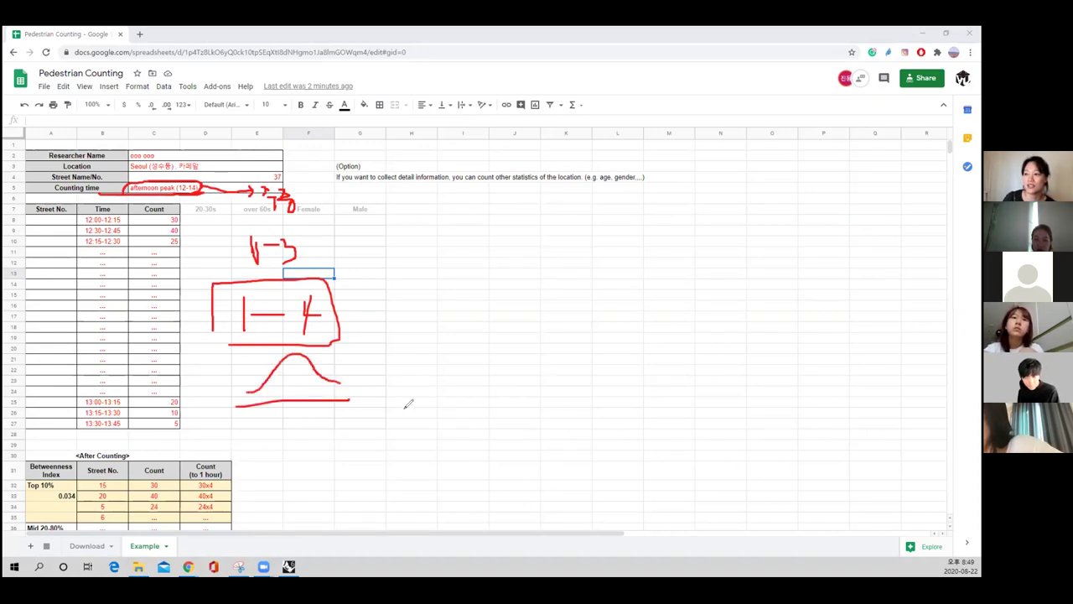
# Sketch a two-peaked red curve over a baseline beside the bell curve, with a downward arrow beneath each peak
pyautogui.moveTo(534, 394)
pyautogui.mouseDown()
pyautogui.moveTo(397, 401)
pyautogui.moveTo(420, 359)
pyautogui.moveTo(446, 376)
pyautogui.moveTo(477, 374)
pyautogui.moveTo(504, 356)
pyautogui.moveTo(526, 377)
pyautogui.mouseUp()
pyautogui.moveTo(429, 388)
pyautogui.mouseDown()
pyautogui.moveTo(427, 428)
pyautogui.moveTo(444, 423)
pyautogui.mouseUp()
pyautogui.moveTo(512, 381)
pyautogui.mouseDown()
pyautogui.moveTo(513, 406)
pyautogui.moveTo(537, 430)
pyautogui.mouseUp()
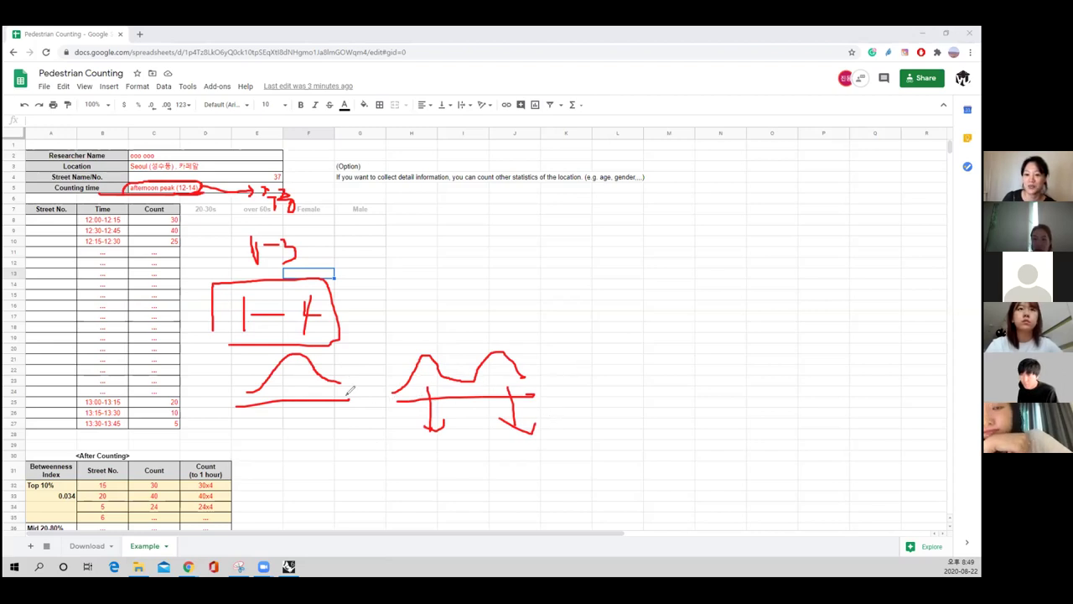
# Mark off and shade the bell curve's peak, circle the curve, link it by arrow to a circled "15", and erase all drawings
pyautogui.moveTo(338, 413)
pyautogui.mouseDown()
pyautogui.moveTo(288, 426)
pyautogui.moveTo(226, 394)
pyautogui.moveTo(379, 362)
pyautogui.moveTo(336, 438)
pyautogui.mouseUp()
pyautogui.moveTo(280, 376); pyautogui.dragTo(279, 414)
pyautogui.moveTo(314, 338); pyautogui.dragTo(319, 403)
pyautogui.moveTo(307, 359); pyautogui.dragTo(279, 387)
pyautogui.moveTo(307, 379)
pyautogui.mouseDown()
pyautogui.moveTo(304, 410)
pyautogui.moveTo(326, 449)
pyautogui.moveTo(352, 453)
pyautogui.moveTo(388, 433)
pyautogui.moveTo(332, 423)
pyautogui.moveTo(327, 466)
pyautogui.mouseUp()
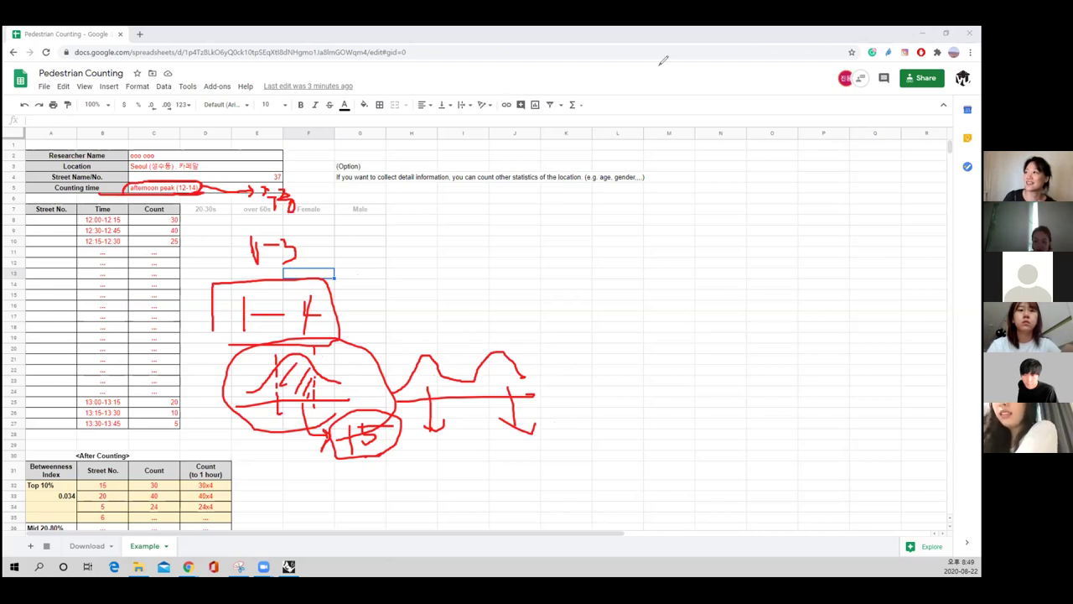
pyautogui.press('e')
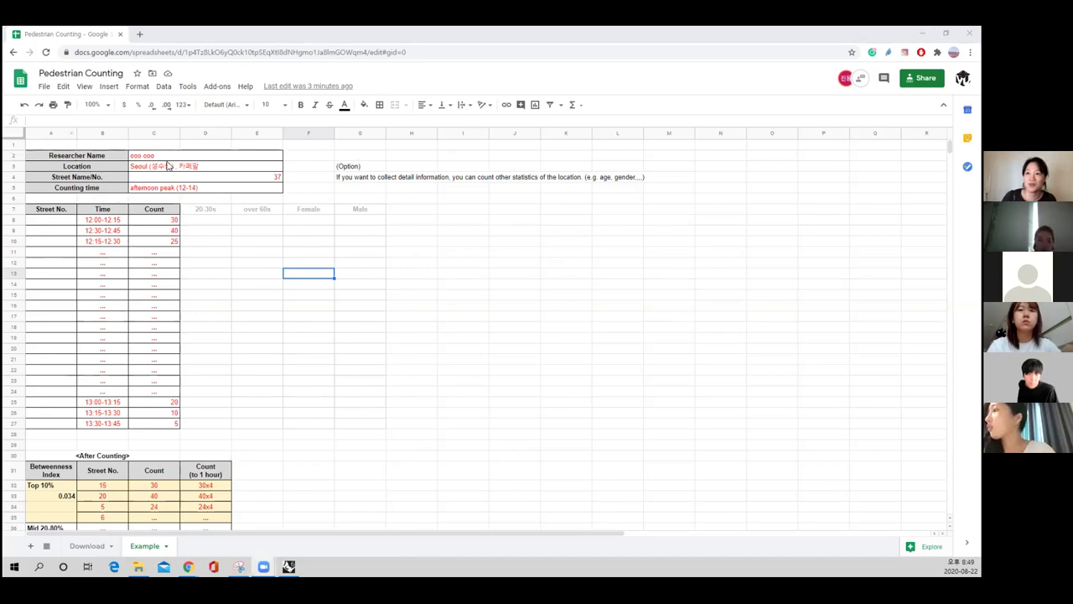
# Enter street numbers 15, 20 and 32 in the first three Street No. rows of the Example sheet
pyautogui.click(35, 221)
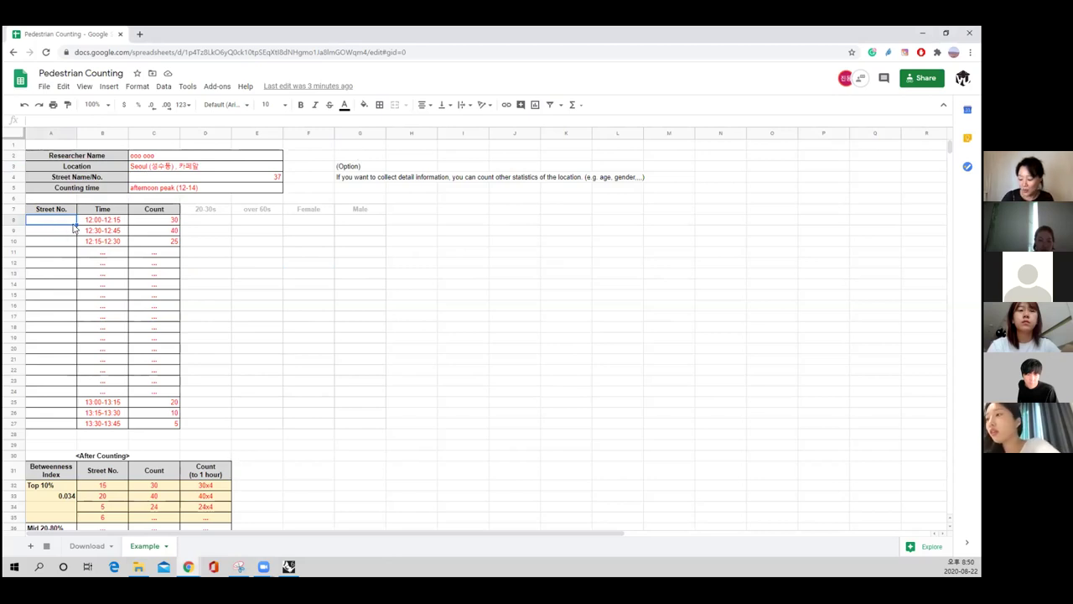
pyautogui.write('15')
pyautogui.press('Return')
pyautogui.write('20')
pyautogui.press('Return')
pyautogui.write('323')
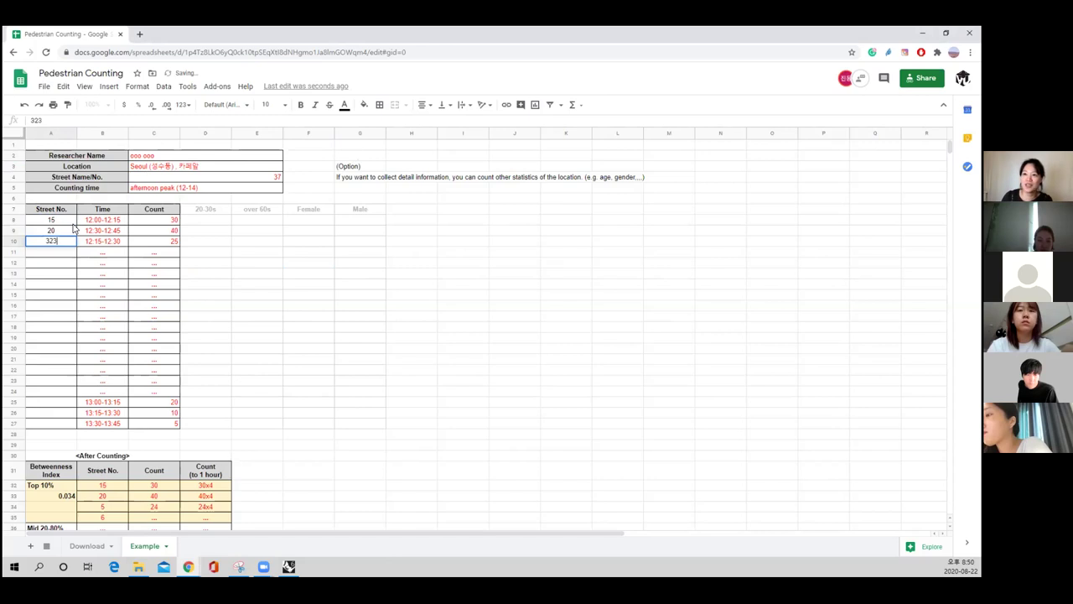
pyautogui.press('Return')
# Examine the first street rows, the counting form's header fields and the 20-30s column on the Example sheet
pyautogui.moveTo(51, 219); pyautogui.dragTo(151, 263)
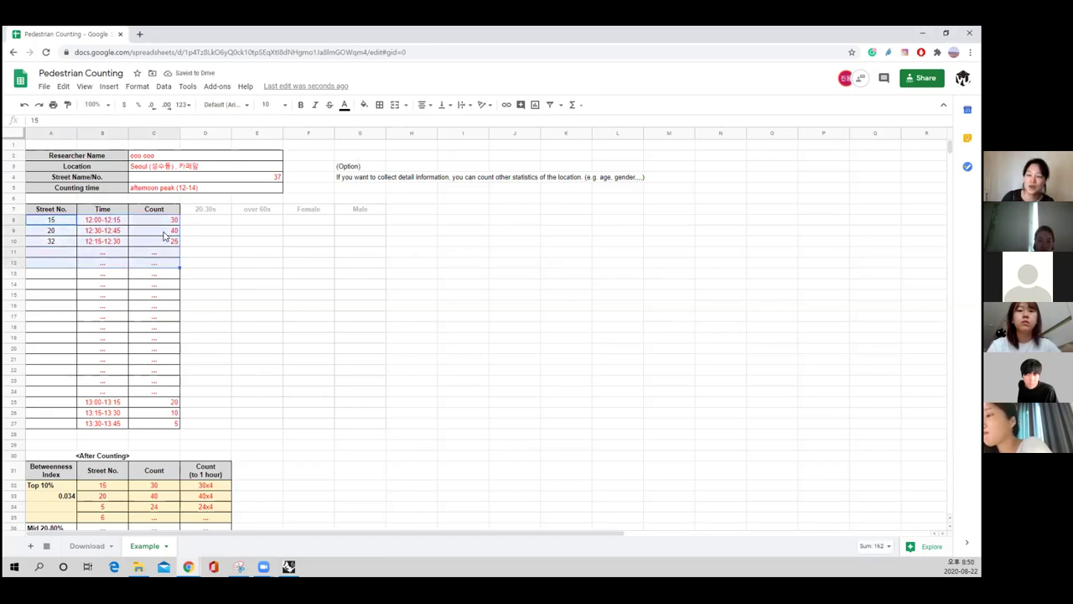
pyautogui.click(276, 286)
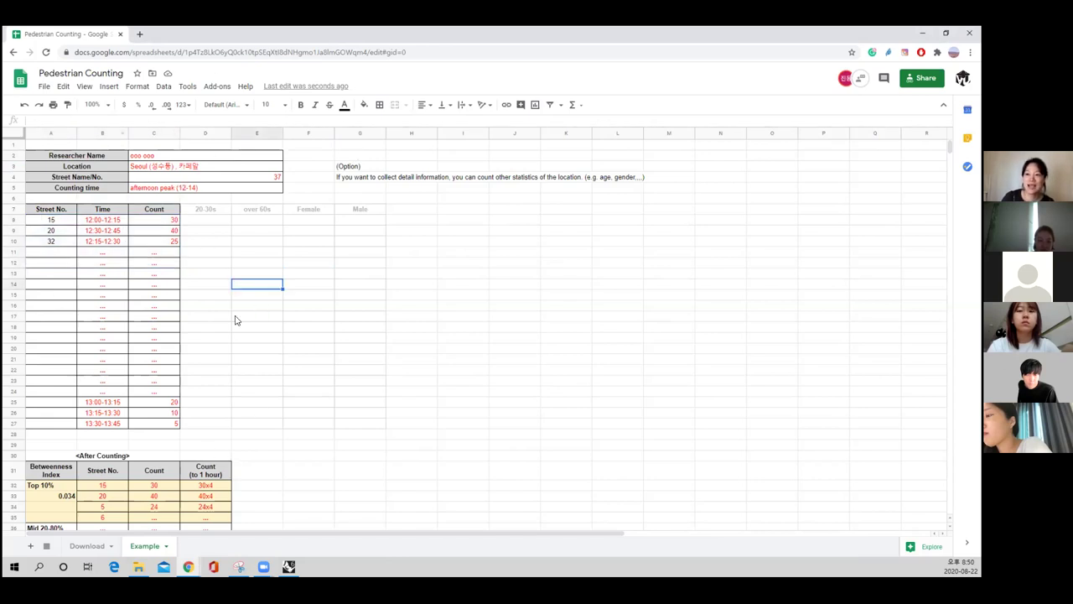
pyautogui.moveTo(38, 139); pyautogui.dragTo(247, 427)
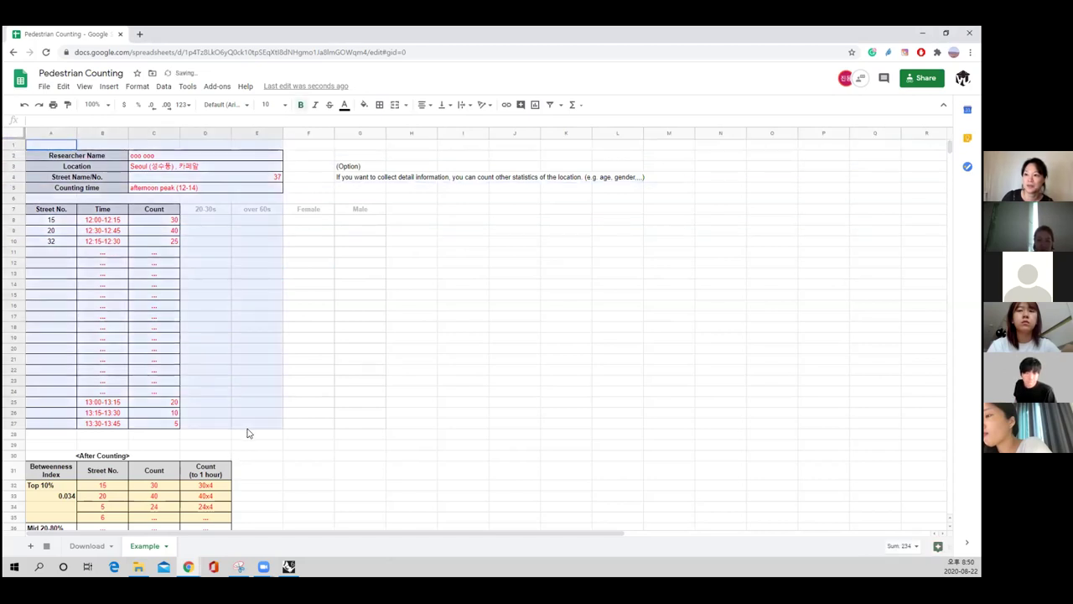
pyautogui.click(300, 307)
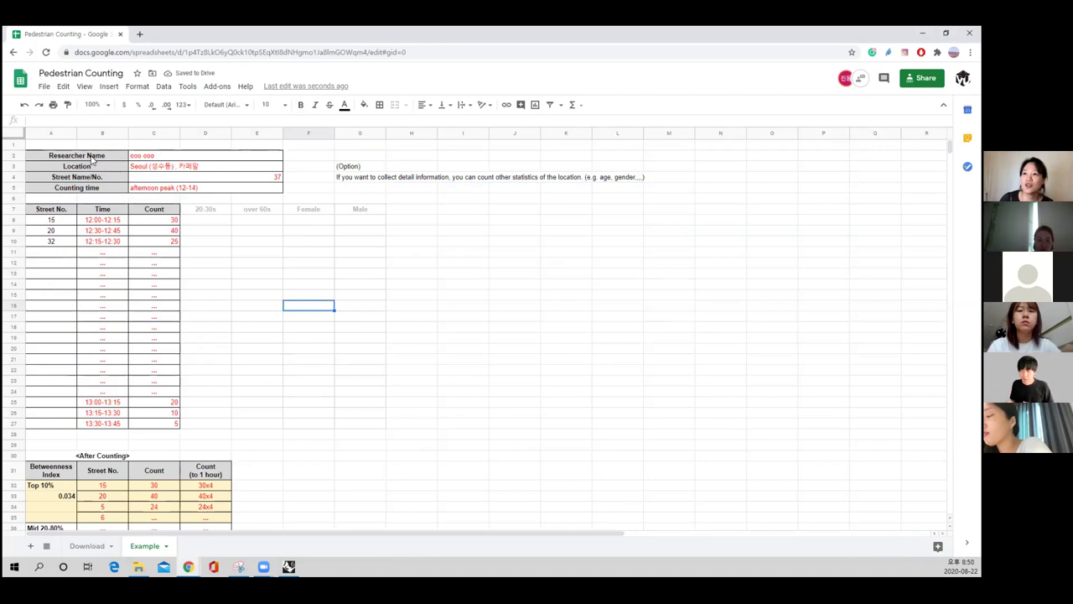
pyautogui.click(210, 218)
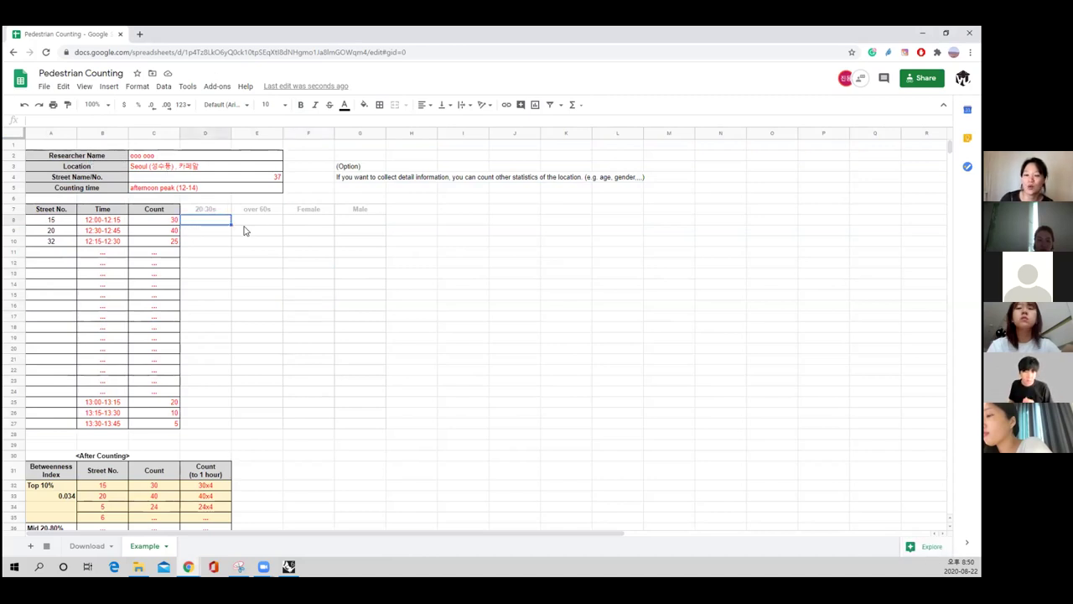
pyautogui.click(89, 168)
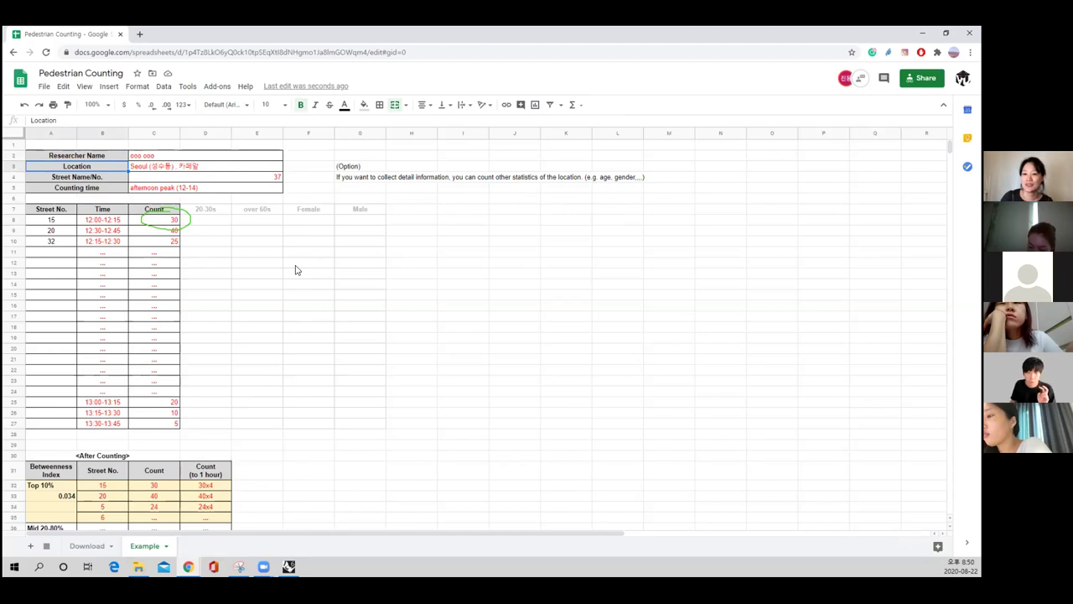
pyautogui.click(159, 232)
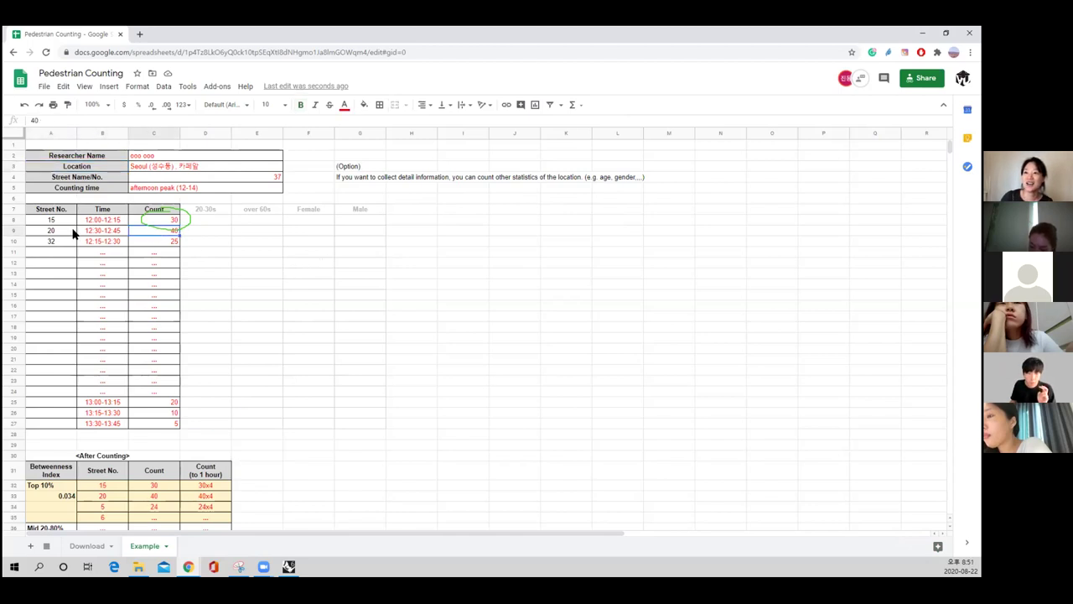
pyautogui.click(69, 233)
pyautogui.click(207, 222)
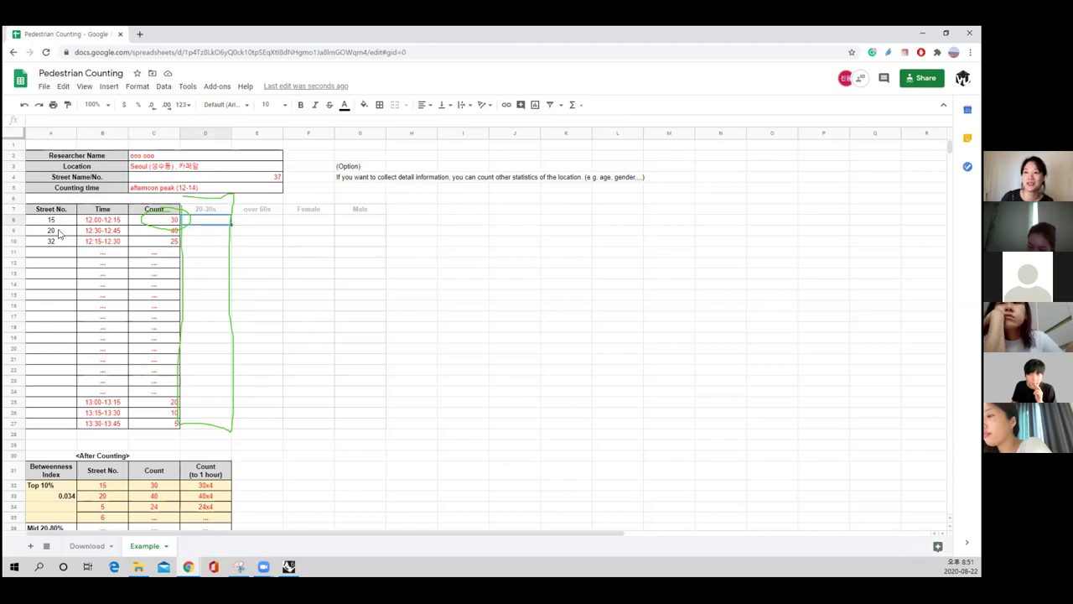
pyautogui.click(50, 234)
# Label the first two Street No. cells 15-좌 and 15-우 to split street 15 into its two sides
pyautogui.click(66, 223)
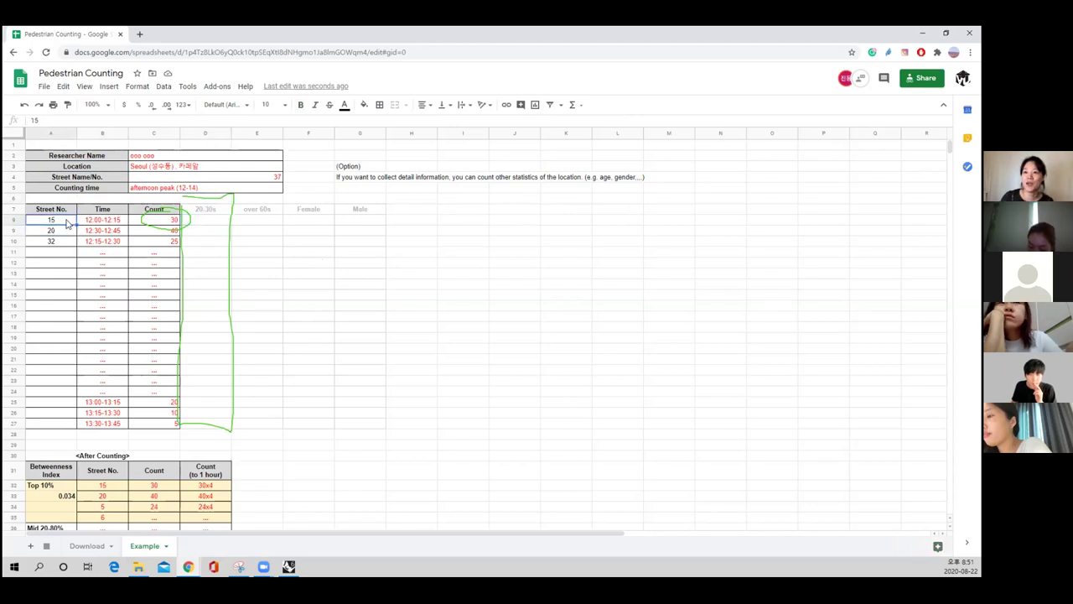
pyautogui.doubleClick(67, 222)
pyautogui.write('-ㄷㄱ')
pyautogui.press('BackSpace')
pyautogui.press('BackSpace')
pyautogui.write('ㅈ')
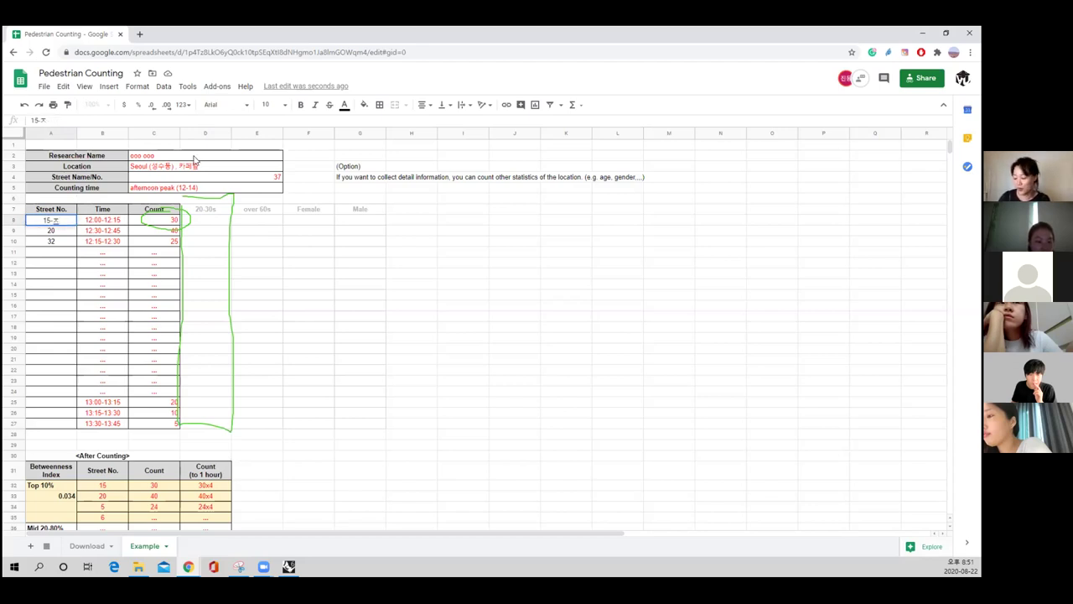
pyautogui.press('Return')
pyautogui.write('15-주')
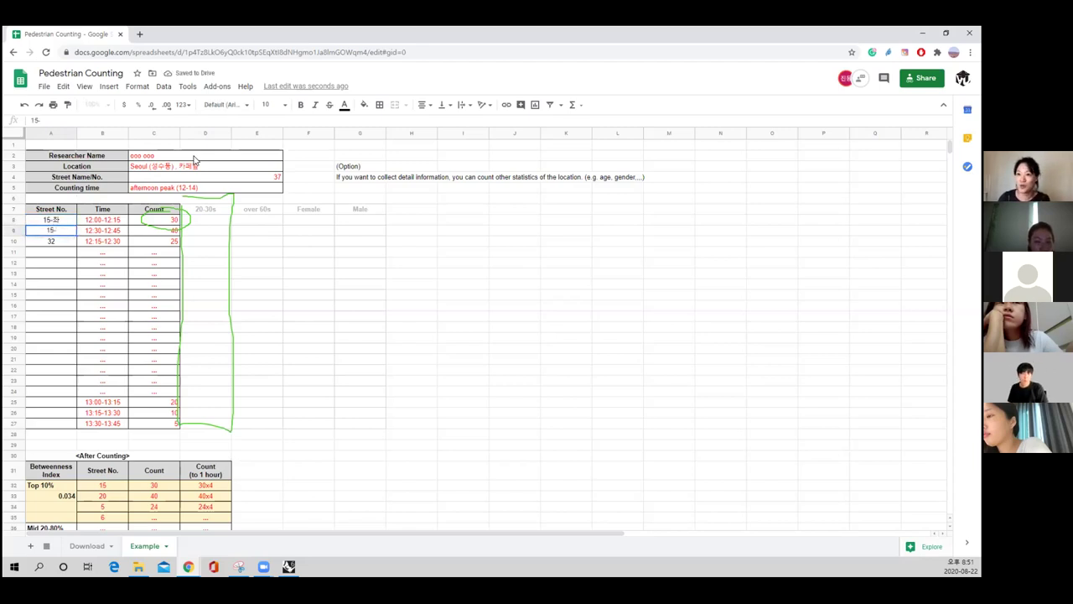
pyautogui.press('Return')
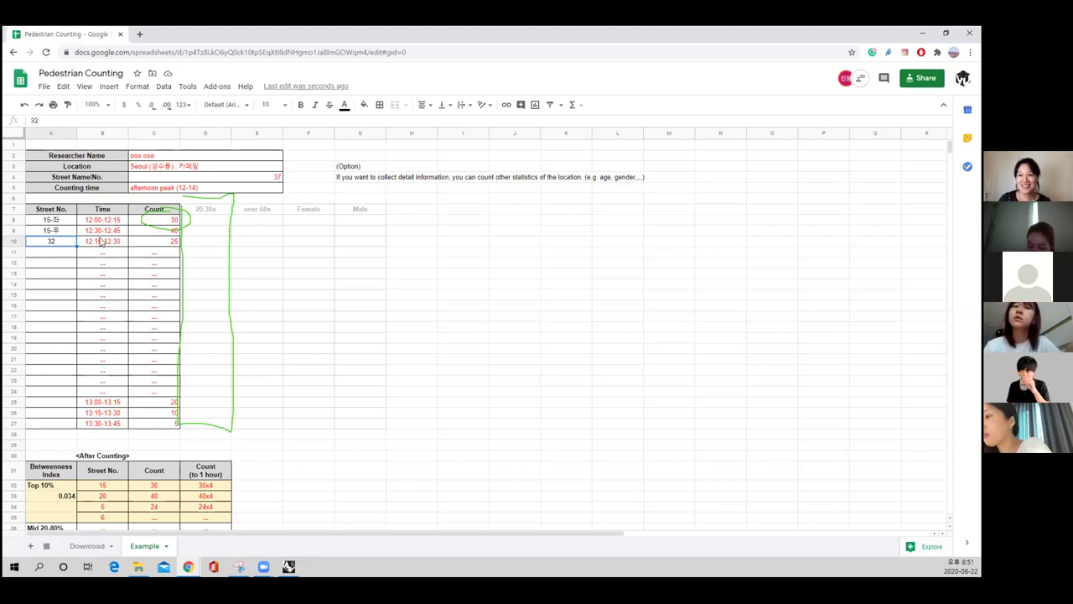
pyautogui.click(64, 221)
pyautogui.moveTo(64, 221); pyautogui.dragTo(62, 231)
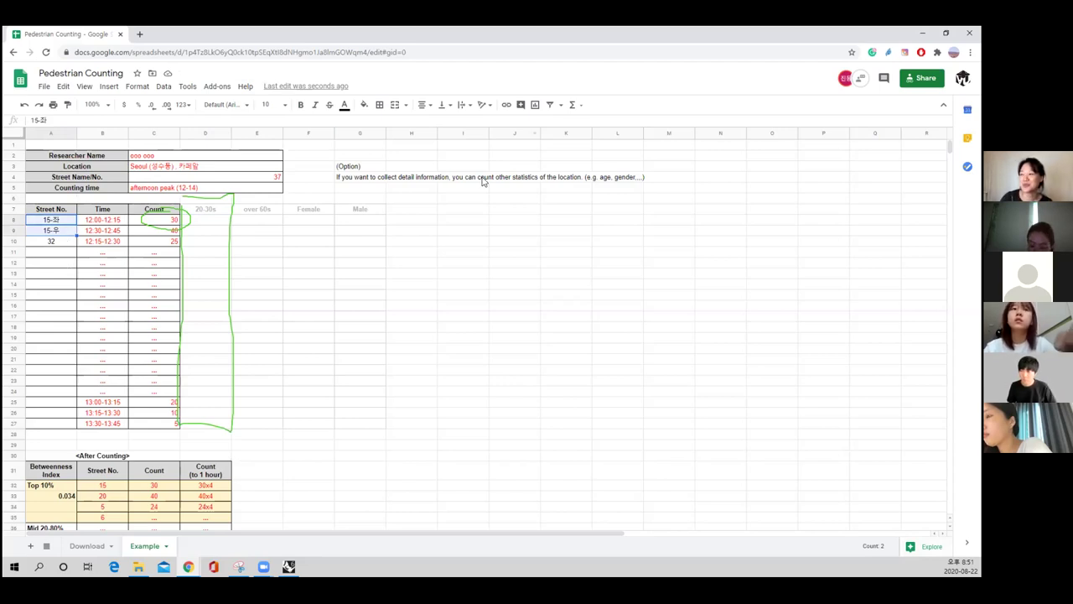
pyautogui.click(361, 305)
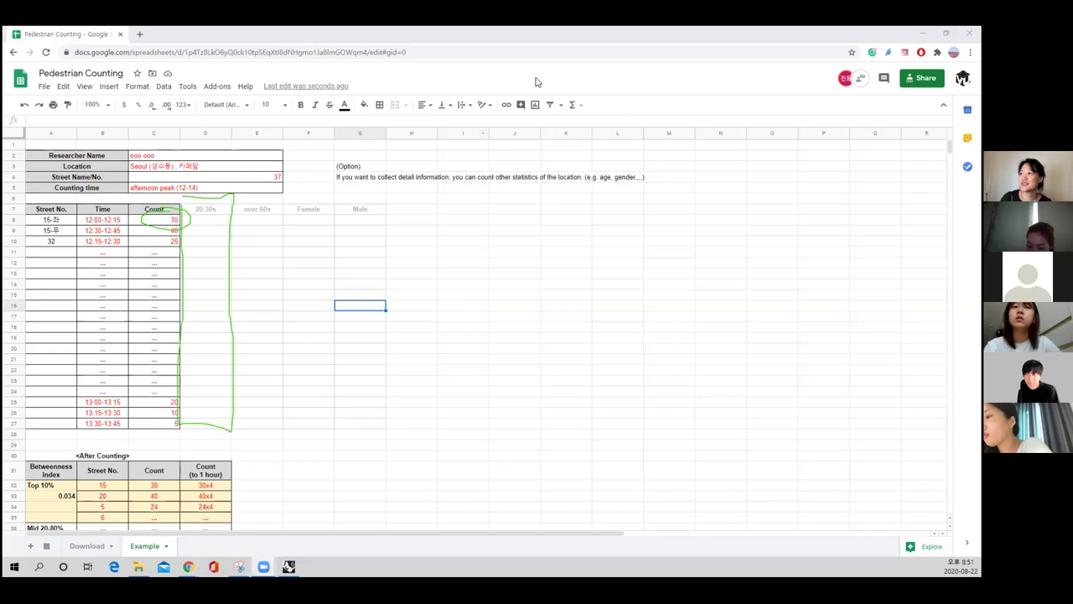
# Sketch a green crossroads in the empty area beside the table, with corner lines and direction arrows around the intersection
pyautogui.moveTo(421, 290); pyautogui.dragTo(703, 282)
pyautogui.moveTo(558, 404)
pyautogui.mouseDown()
pyautogui.moveTo(550, 226)
pyautogui.moveTo(494, 285)
pyautogui.mouseUp()
pyautogui.moveTo(560, 249)
pyautogui.mouseDown()
pyautogui.moveTo(561, 281)
pyautogui.moveTo(575, 285)
pyautogui.moveTo(564, 350)
pyautogui.mouseUp()
pyautogui.moveTo(505, 306); pyautogui.dragTo(550, 303)
pyautogui.moveTo(551, 352); pyautogui.dragTo(589, 317)
pyautogui.moveTo(575, 251)
pyautogui.mouseDown()
pyautogui.moveTo(578, 274)
pyautogui.moveTo(582, 250)
pyautogui.mouseUp()
pyautogui.moveTo(514, 277); pyautogui.dragTo(518, 256)
pyautogui.moveTo(513, 261); pyautogui.dragTo(522, 260)
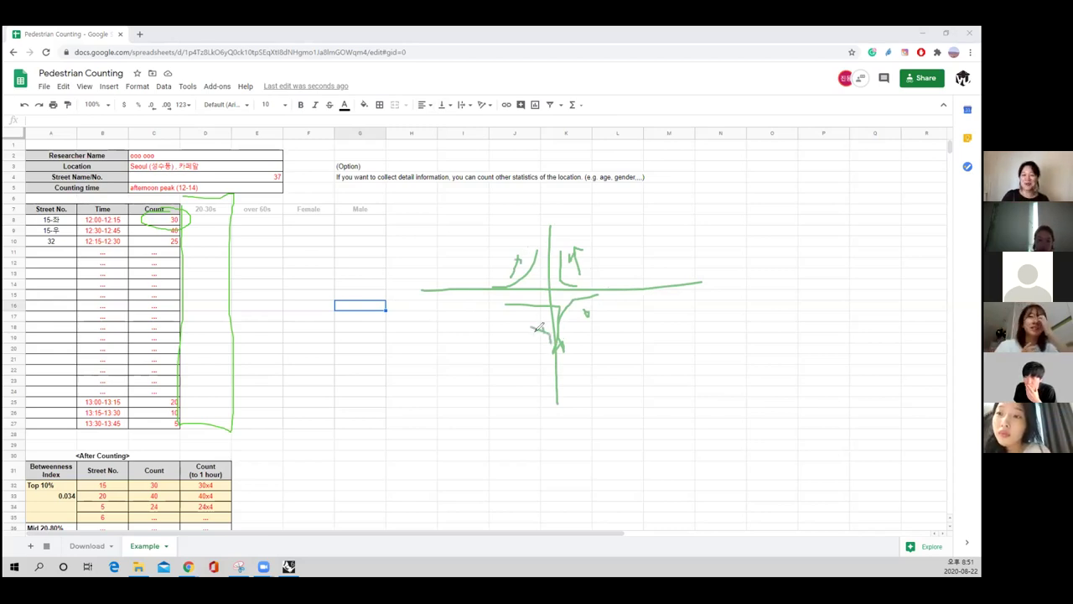
# Mark the first row's count and the 15-좌 entry in green, shade one crossroads corner, and erase all drawings
pyautogui.moveTo(132, 224); pyautogui.dragTo(190, 220)
pyautogui.moveTo(585, 307); pyautogui.dragTo(607, 326)
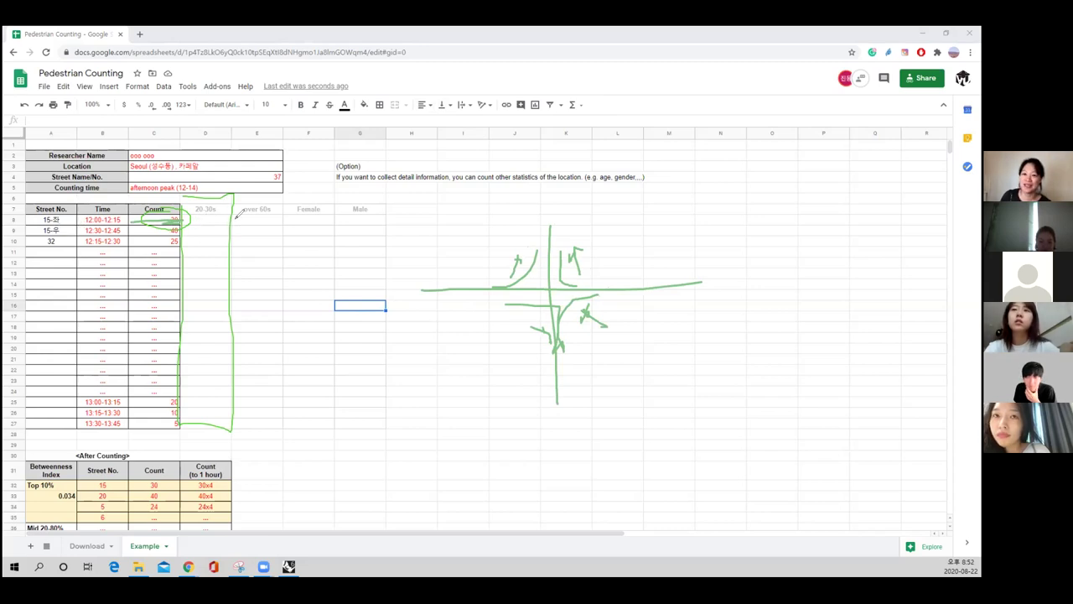
pyautogui.moveTo(83, 214)
pyautogui.mouseDown()
pyautogui.moveTo(27, 206)
pyautogui.moveTo(69, 218)
pyautogui.mouseUp()
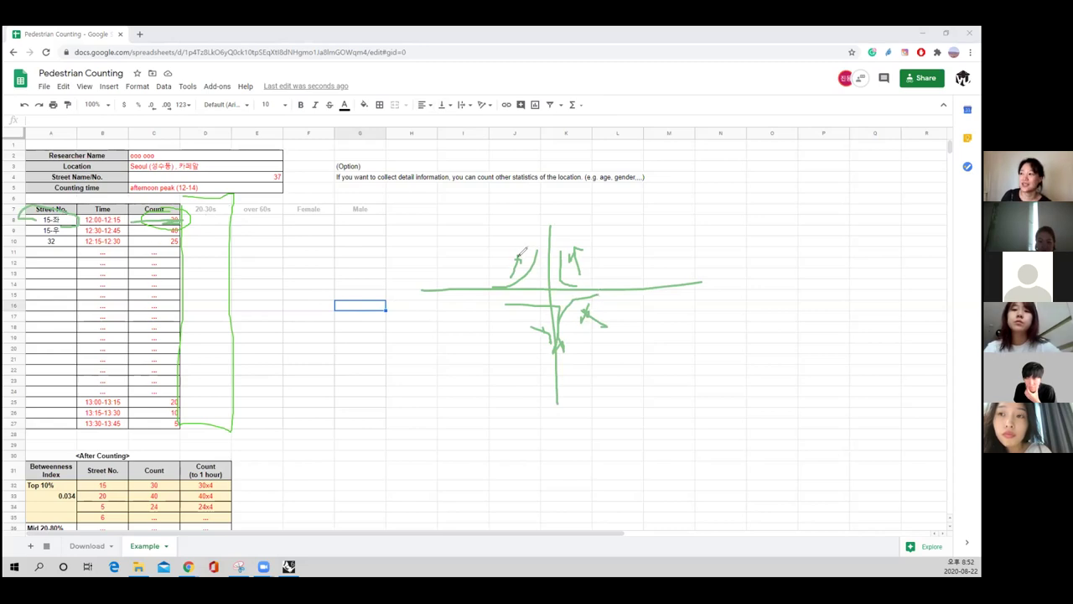
pyautogui.moveTo(518, 260)
pyautogui.mouseDown()
pyautogui.moveTo(531, 226)
pyautogui.moveTo(529, 250)
pyautogui.moveTo(507, 274)
pyautogui.moveTo(543, 249)
pyautogui.mouseUp()
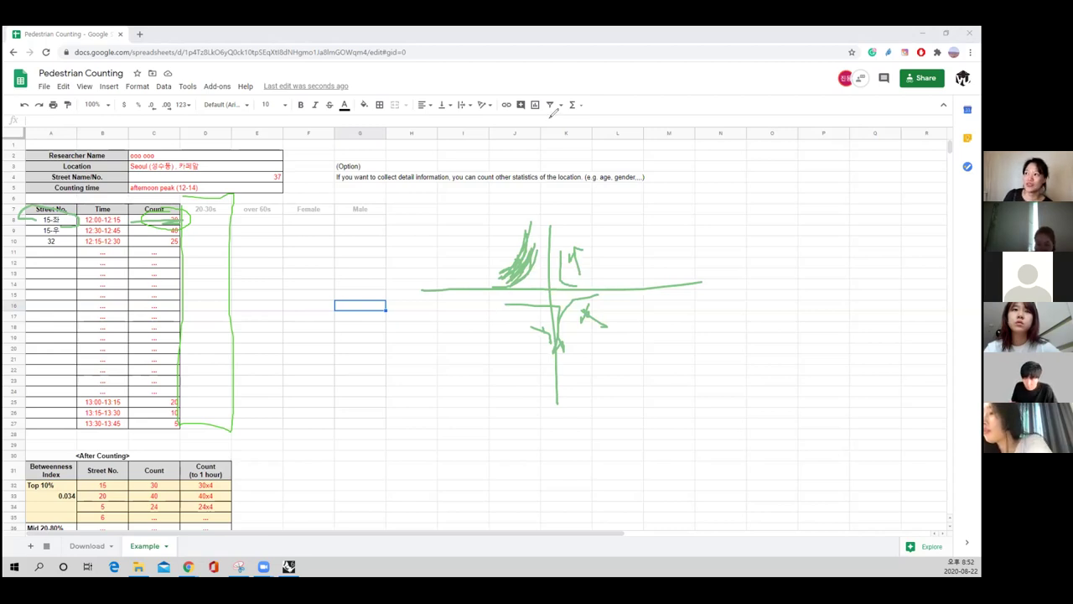
pyautogui.press('e')
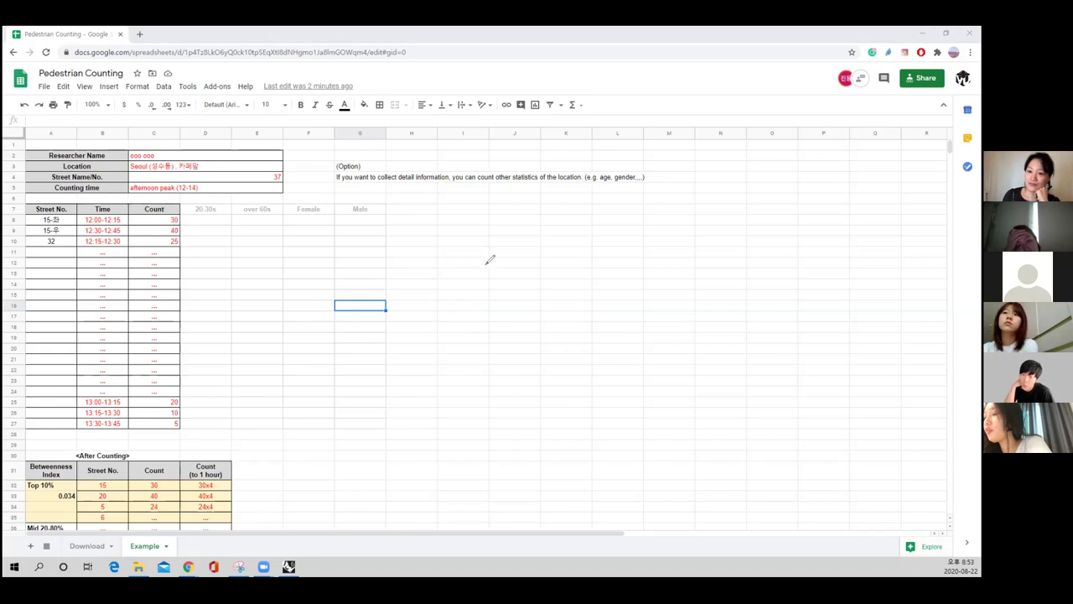
# Draw a green vertical line crossed by a horizontal line beside the table and erase the drawing
pyautogui.moveTo(487, 236); pyautogui.dragTo(487, 415)
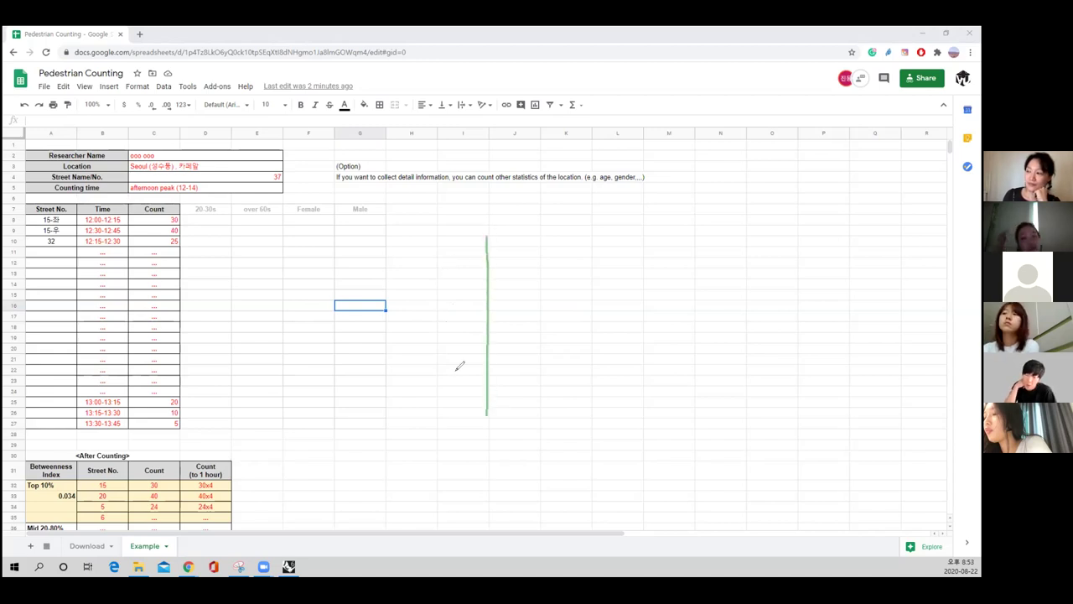
pyautogui.moveTo(359, 314); pyautogui.dragTo(632, 312)
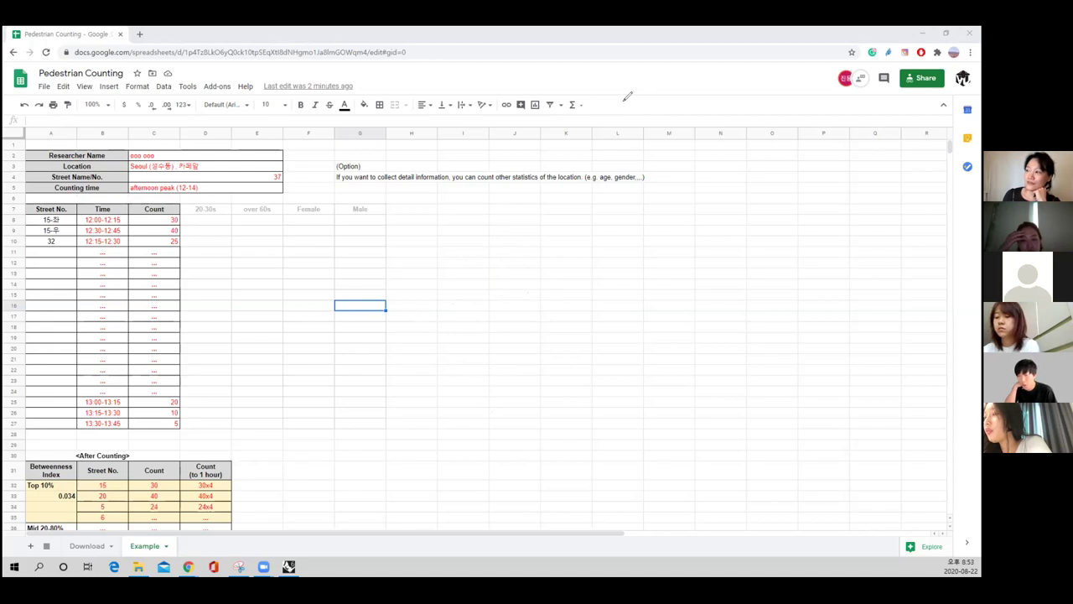
pyautogui.click(230, 267)
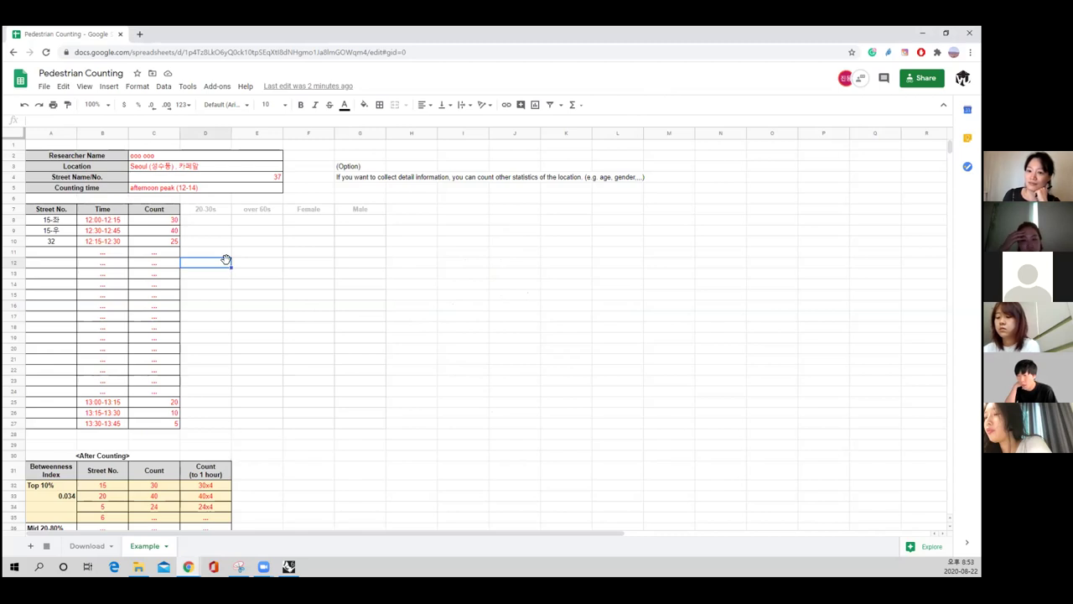
pyautogui.click(226, 244)
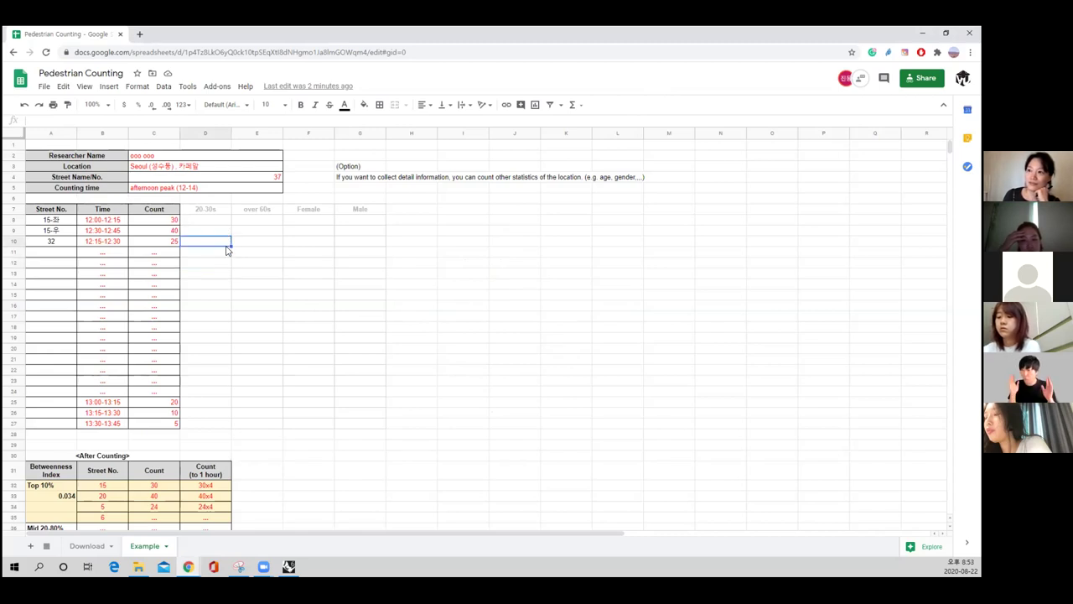
# Clear the optional 20-30s, over 60s, Female and Male columns on the Example sheet and undo the deletion
pyautogui.moveTo(222, 212); pyautogui.dragTo(344, 299)
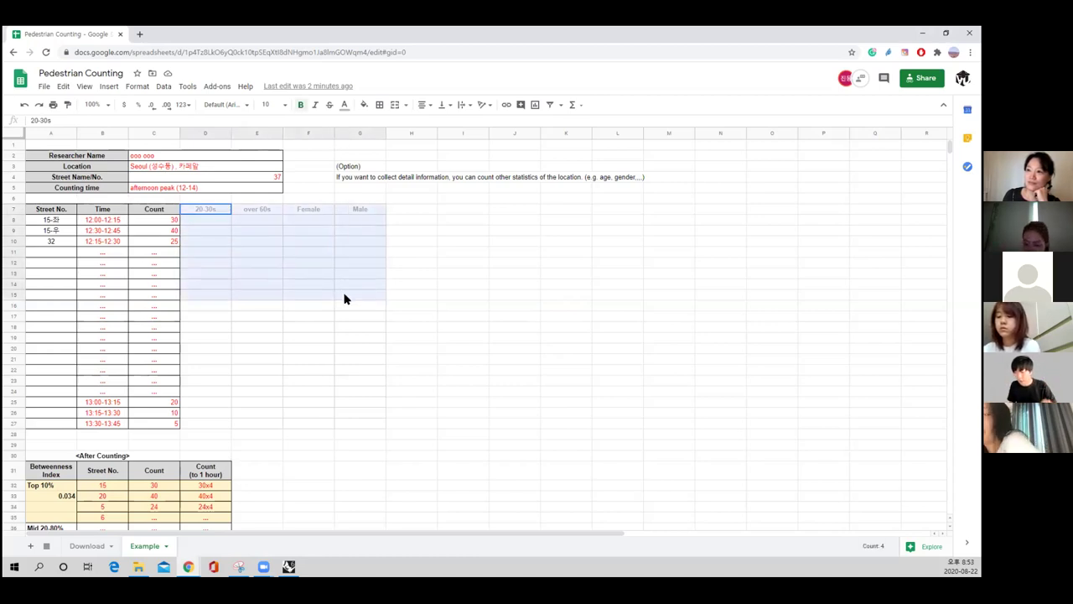
pyautogui.moveTo(344, 299); pyautogui.dragTo(342, 421)
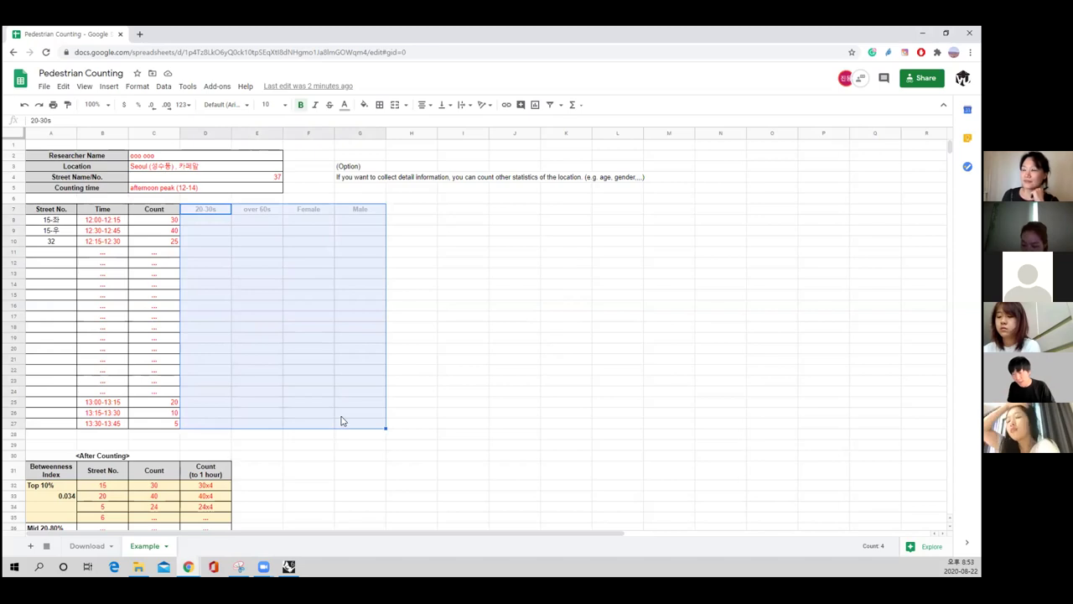
pyautogui.press('Delete')
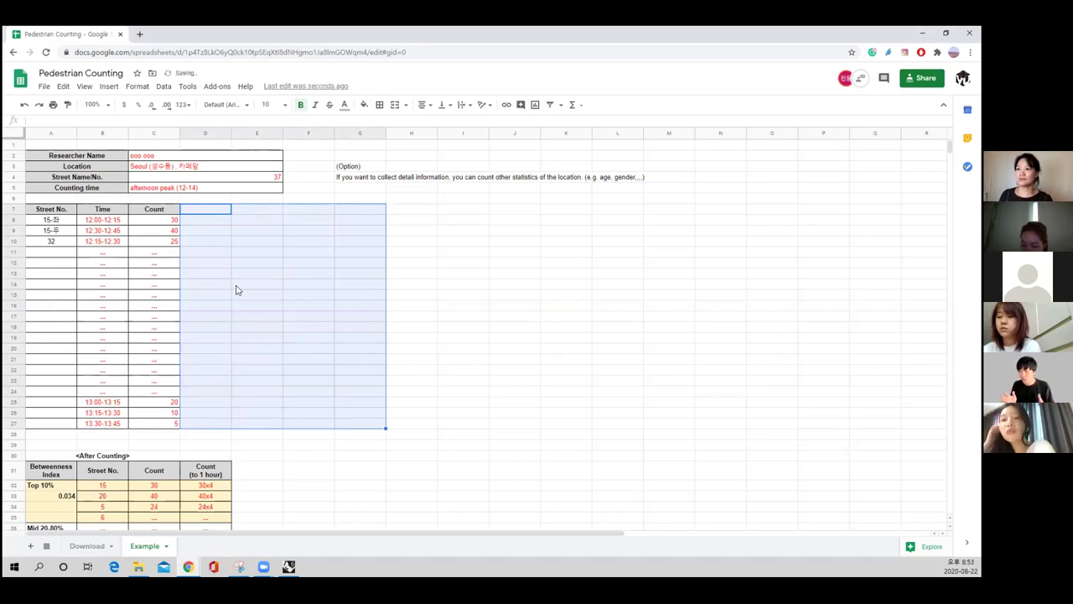
pyautogui.click(88, 546)
pyautogui.click(144, 546)
pyautogui.click(430, 375)
pyautogui.hotkey('ctrl', 'z')
pyautogui.click(422, 379)
# On the Download sheet, copy the Location heading into cell D7 beside the Count heading
pyautogui.click(87, 546)
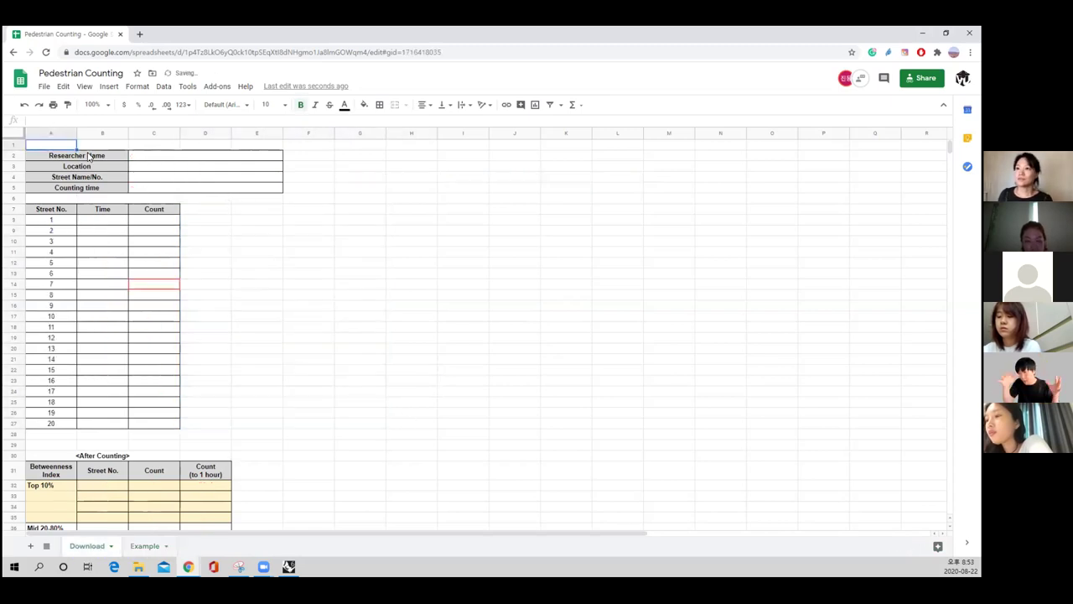
pyautogui.click(113, 178)
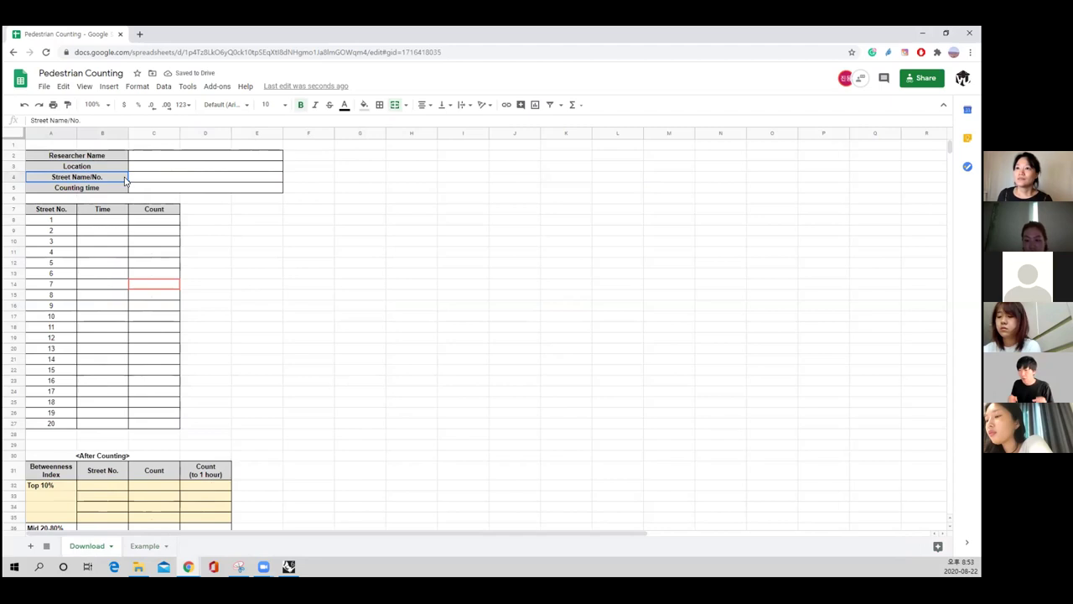
pyautogui.click(115, 169)
pyautogui.hotkey('ctrl', 'c')
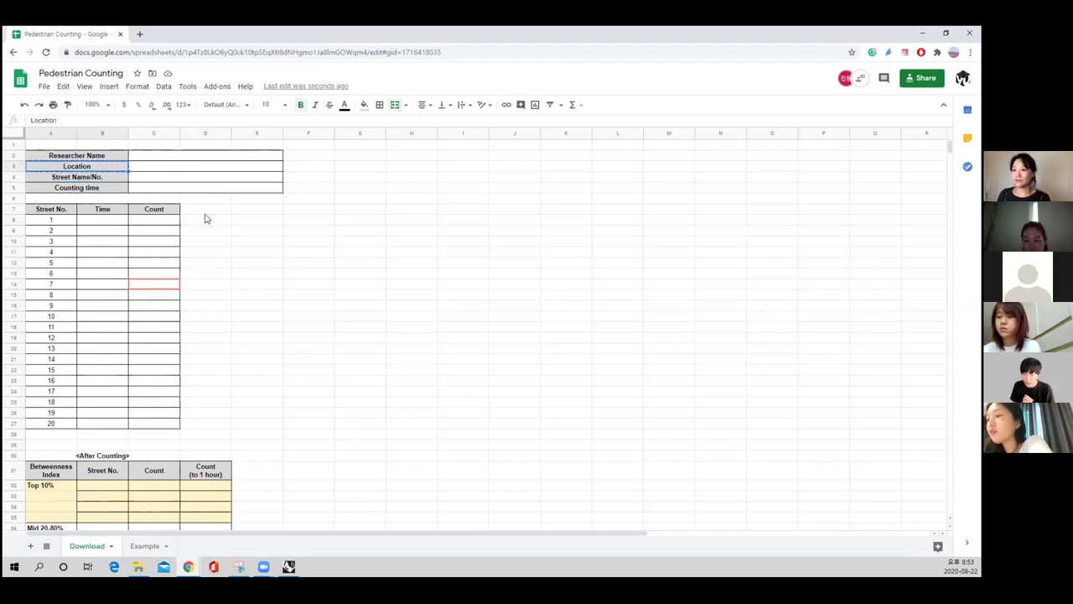
pyautogui.click(205, 209)
pyautogui.hotkey('ctrl', 'v')
# Try to copy the format of the blank cell beside Location to the rows under the new Location heading, and undo it
pyautogui.click(220, 222)
pyautogui.moveTo(171, 223); pyautogui.dragTo(158, 429)
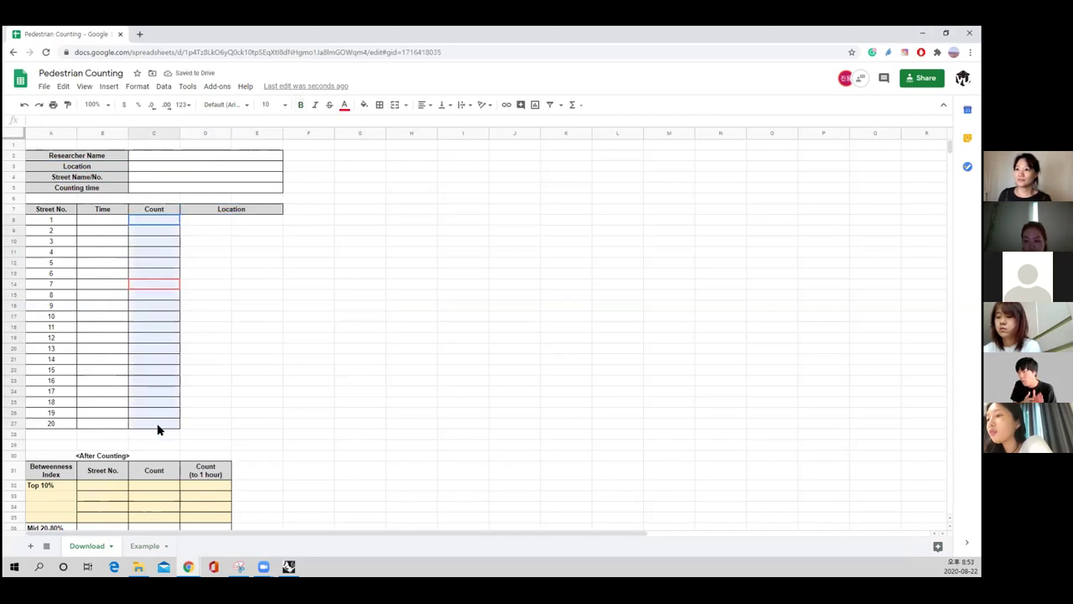
pyautogui.click(196, 177)
pyautogui.click(198, 166)
pyautogui.click(68, 104)
pyautogui.moveTo(227, 219); pyautogui.dragTo(249, 426)
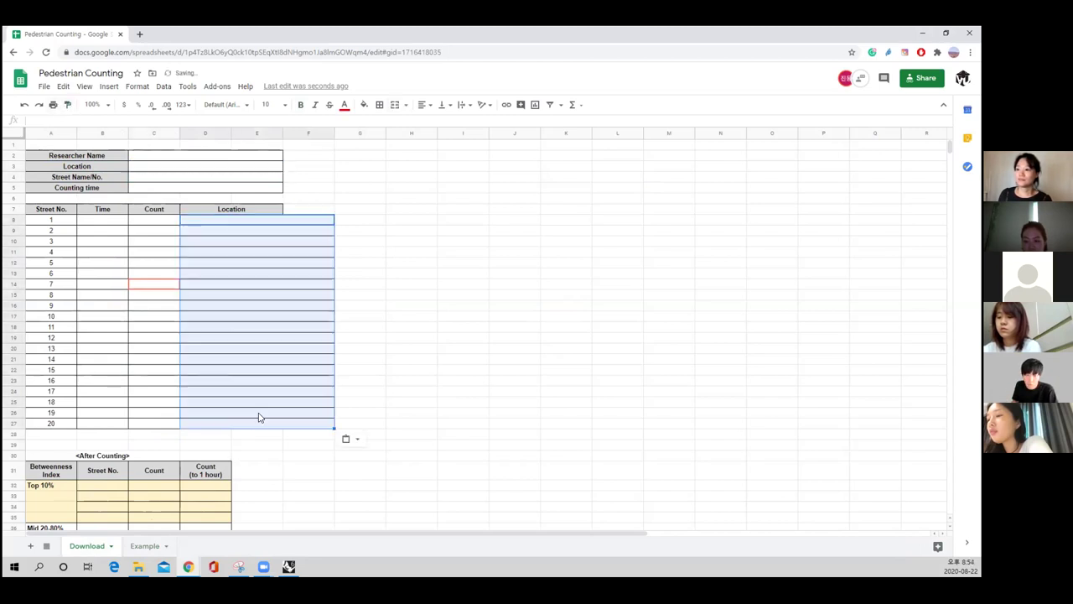
pyautogui.hotkey('ctrl', 'z')
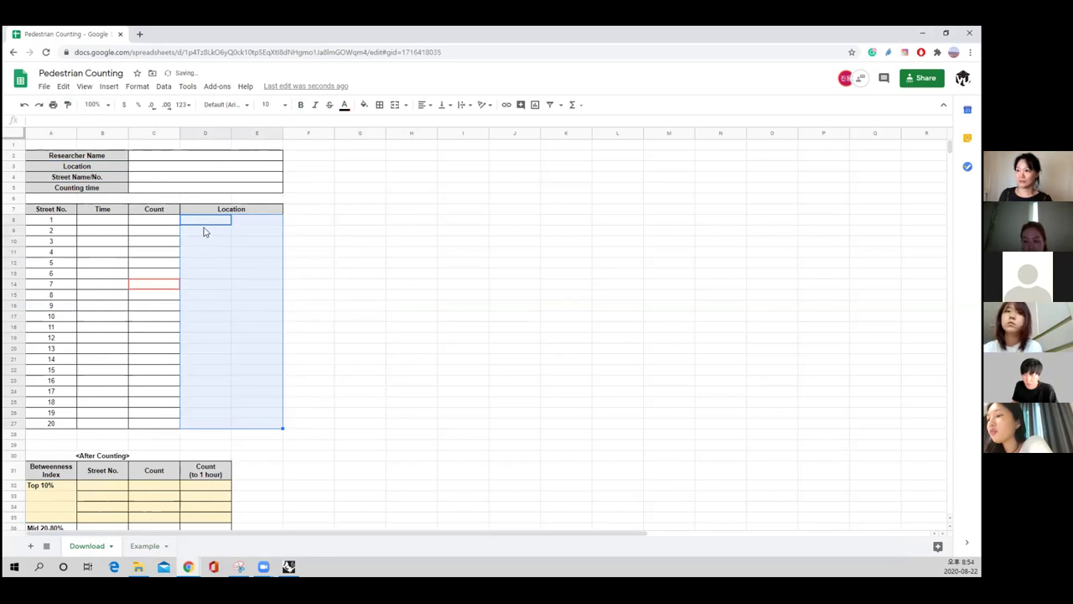
# Copy the merged, bordered format of the blank cell beside Location in row 3 onto cells D8 to F27
pyautogui.click(162, 166)
pyautogui.click(68, 104)
pyautogui.moveTo(218, 218)
pyautogui.mouseDown()
pyautogui.moveTo(212, 423)
pyautogui.moveTo(327, 423)
pyautogui.mouseUp()
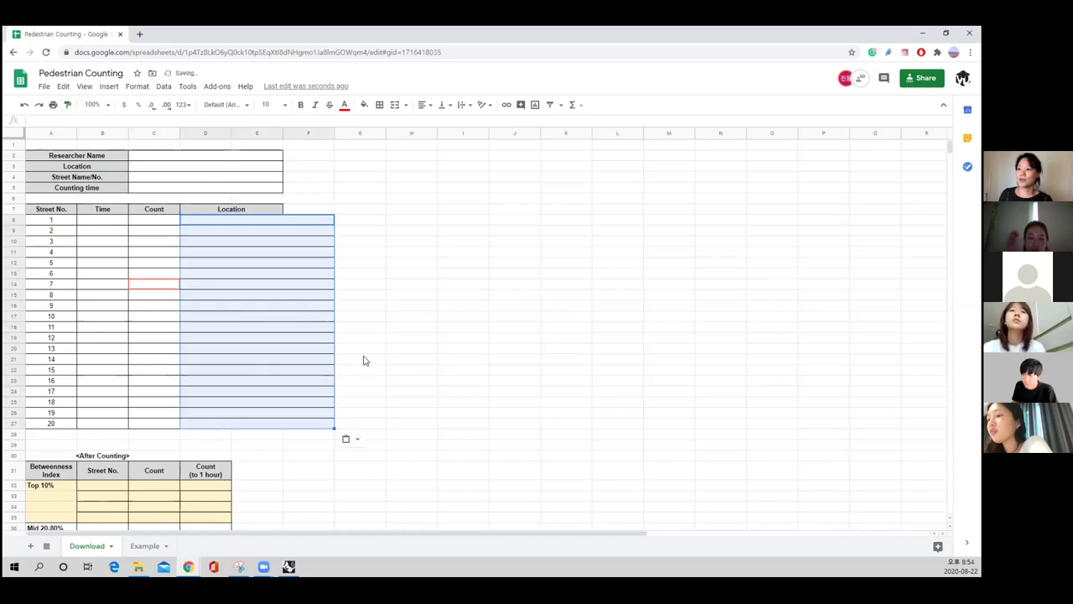
pyautogui.click(364, 349)
# Merge the Location heading in row 7 across columns D to F to match the width of the rows below
pyautogui.click(232, 210)
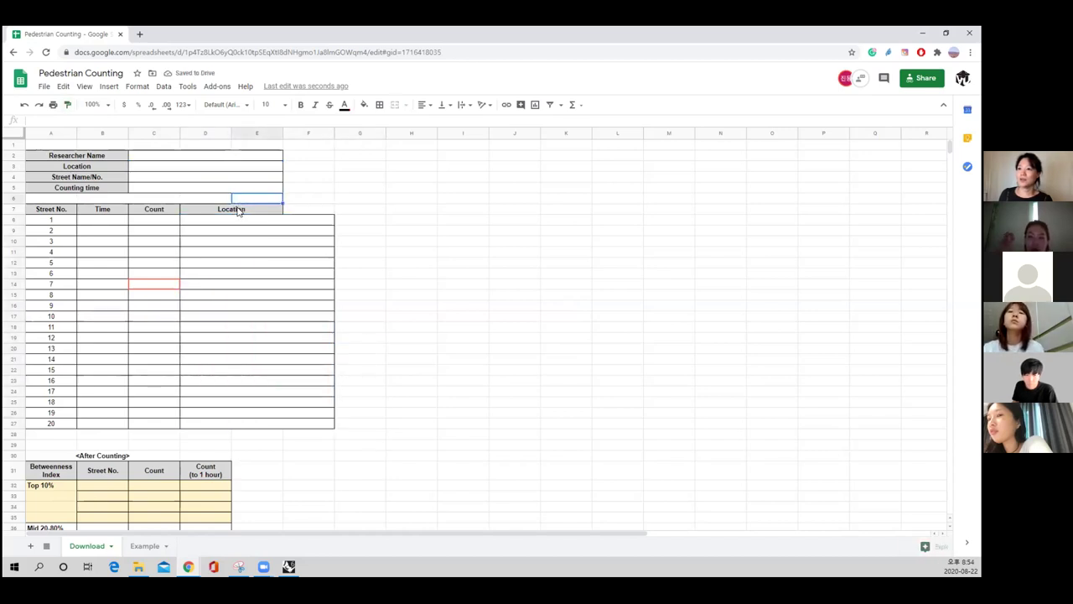
pyautogui.click(106, 164)
pyautogui.moveTo(265, 210); pyautogui.dragTo(297, 210)
pyautogui.click(302, 208)
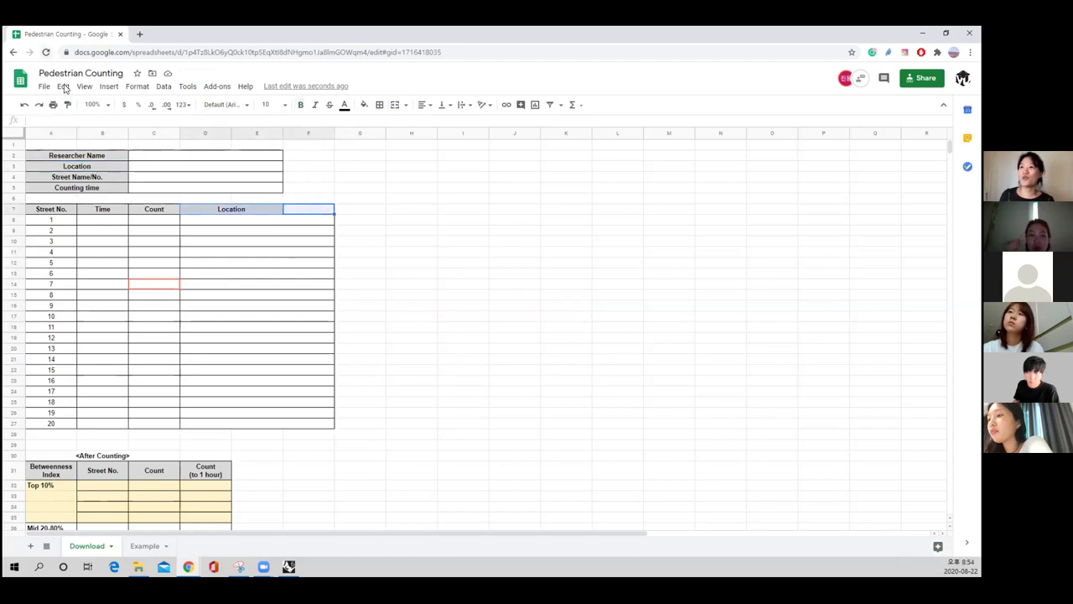
pyautogui.click(163, 87)
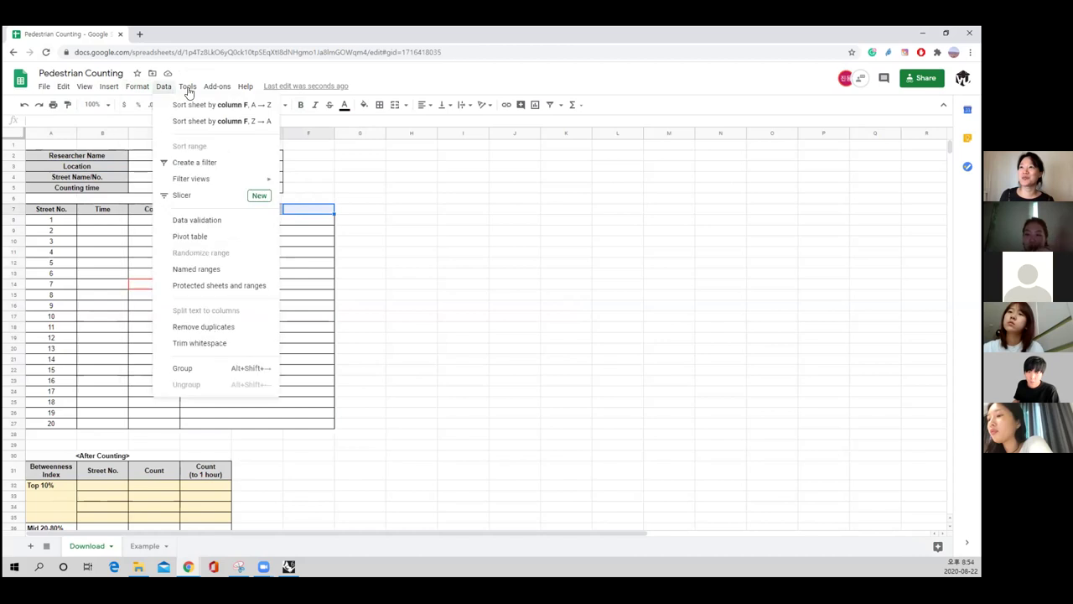
pyautogui.moveTo(134, 88)
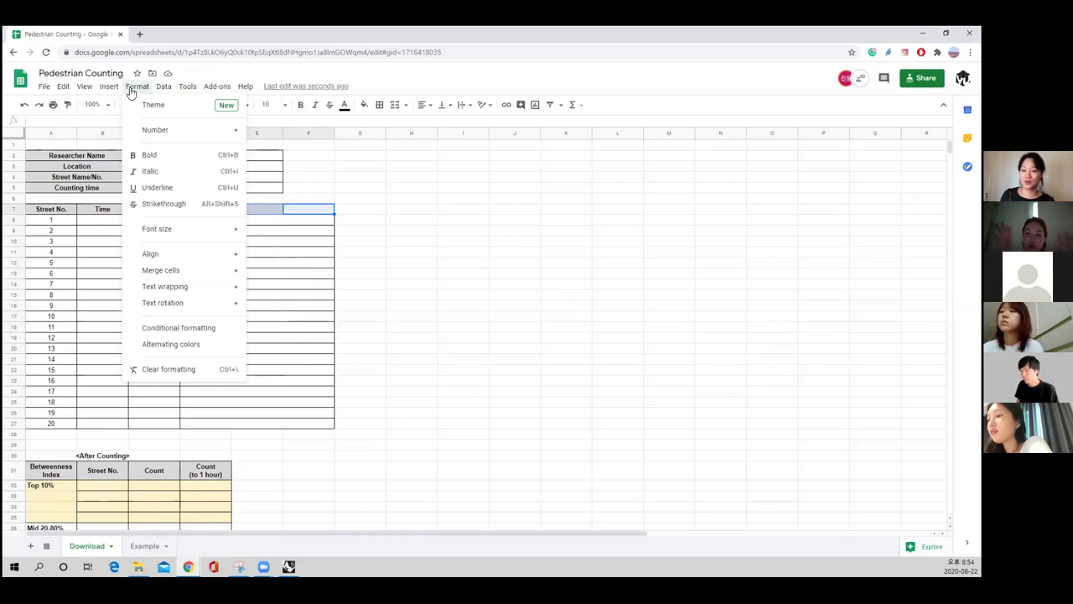
pyautogui.moveTo(240, 272)
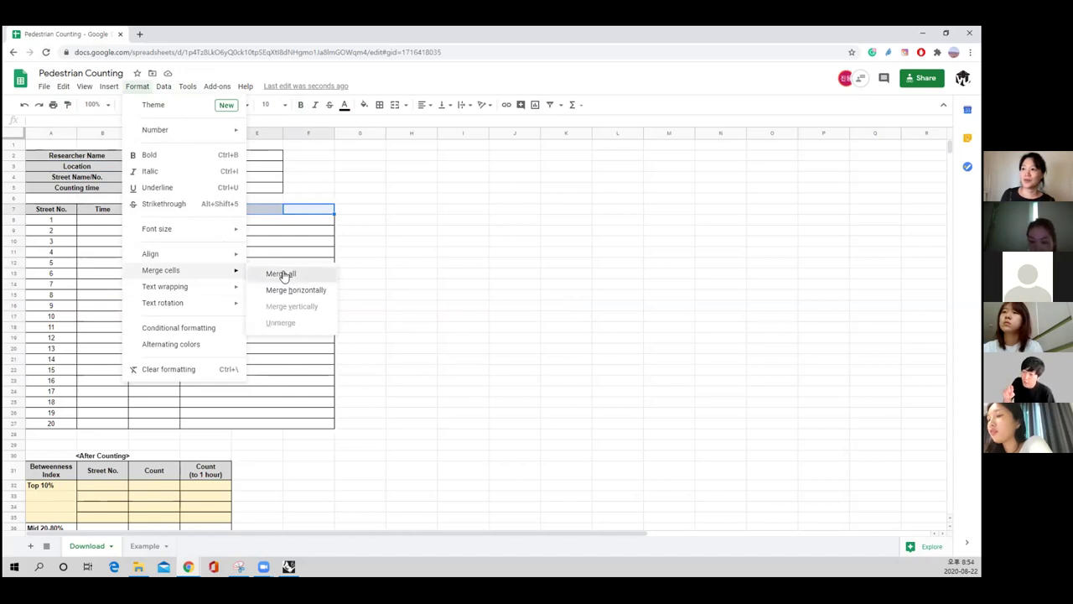
pyautogui.click(283, 275)
pyautogui.click(379, 265)
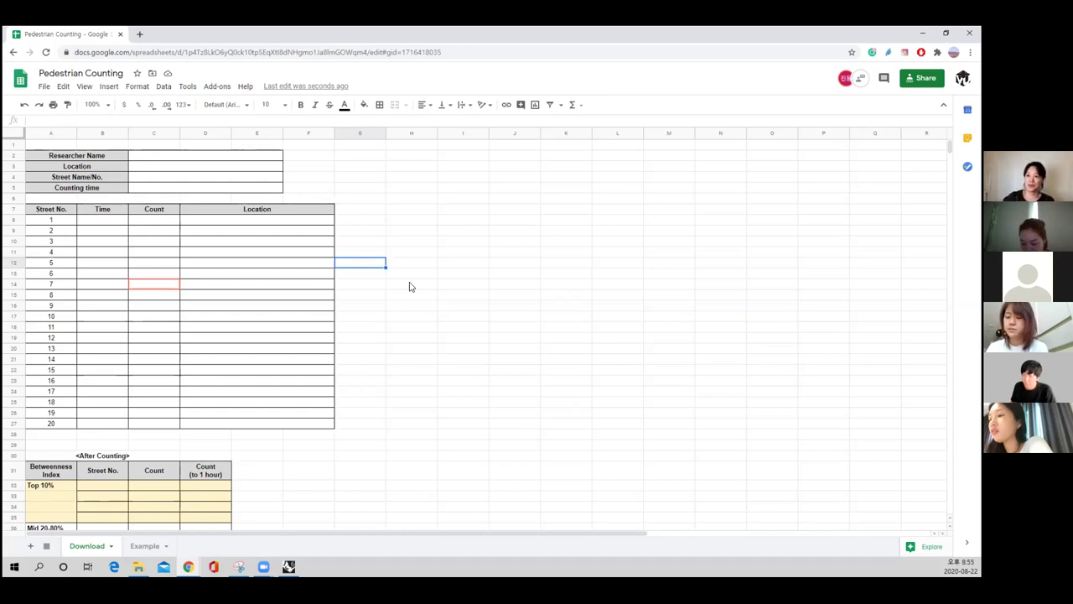
# Clear the numbers 1 to 20 from the Street No. column, cells A8 to A27
pyautogui.click(398, 236)
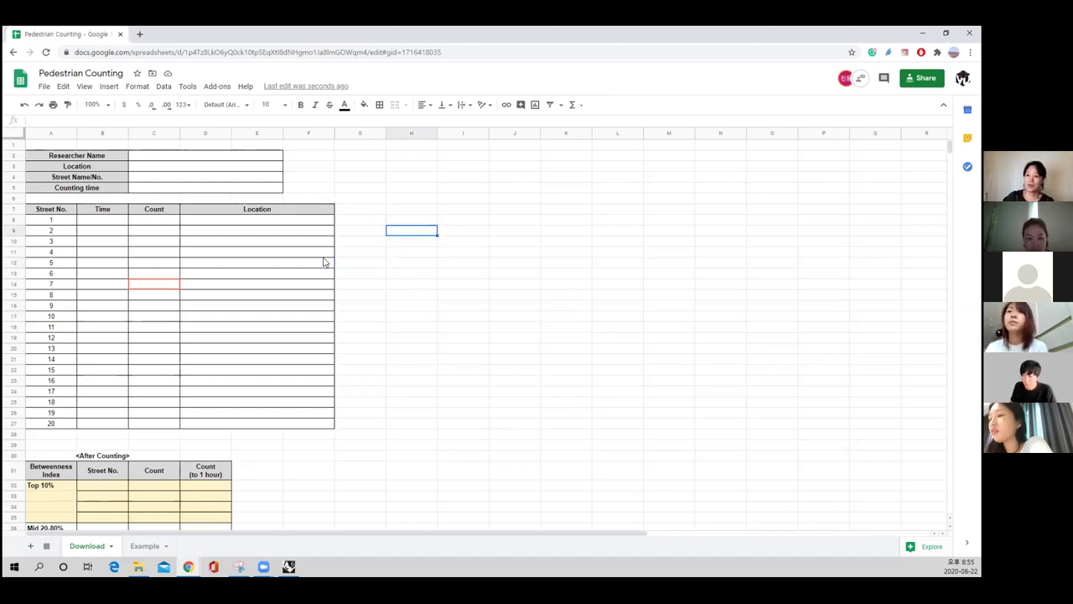
pyautogui.moveTo(51, 219); pyautogui.dragTo(57, 424)
pyautogui.press('Delete')
pyautogui.click(436, 264)
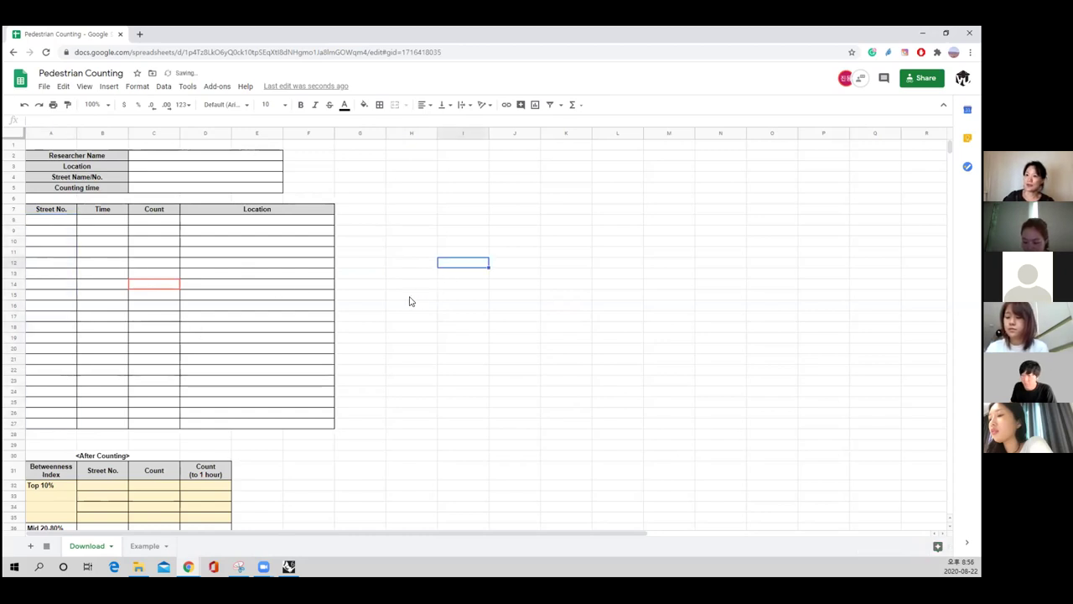
pyautogui.scroll(-3, 365, 372)
pyautogui.scroll(3, 294, 182)
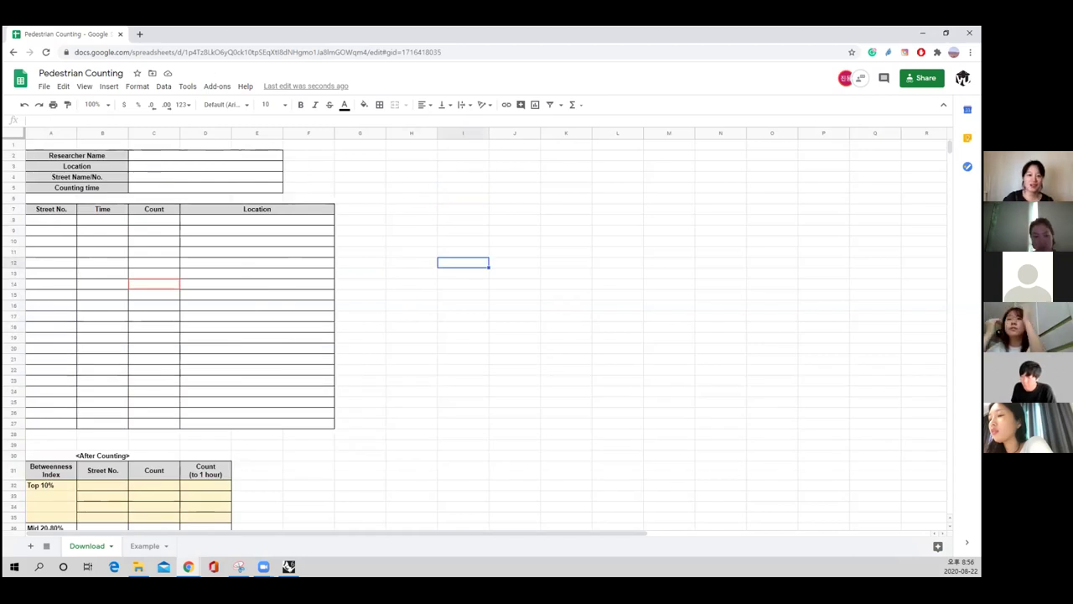
# Switch to the Google Maps window, maximize it, and view a shopping street in Mangwon-dong in Street View
pyautogui.click(652, 95)
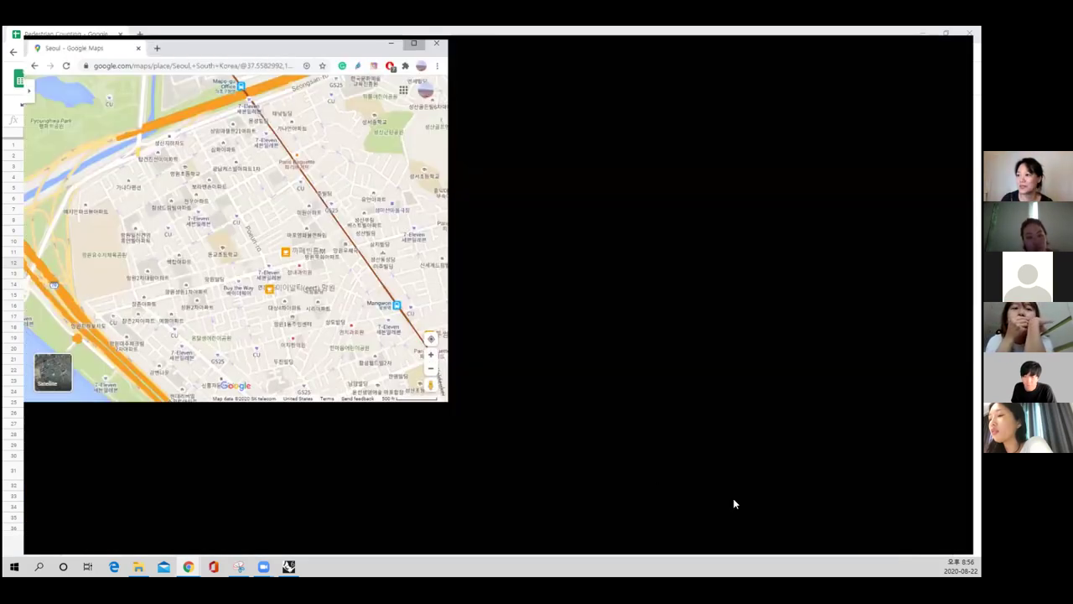
pyautogui.press('super+Up')
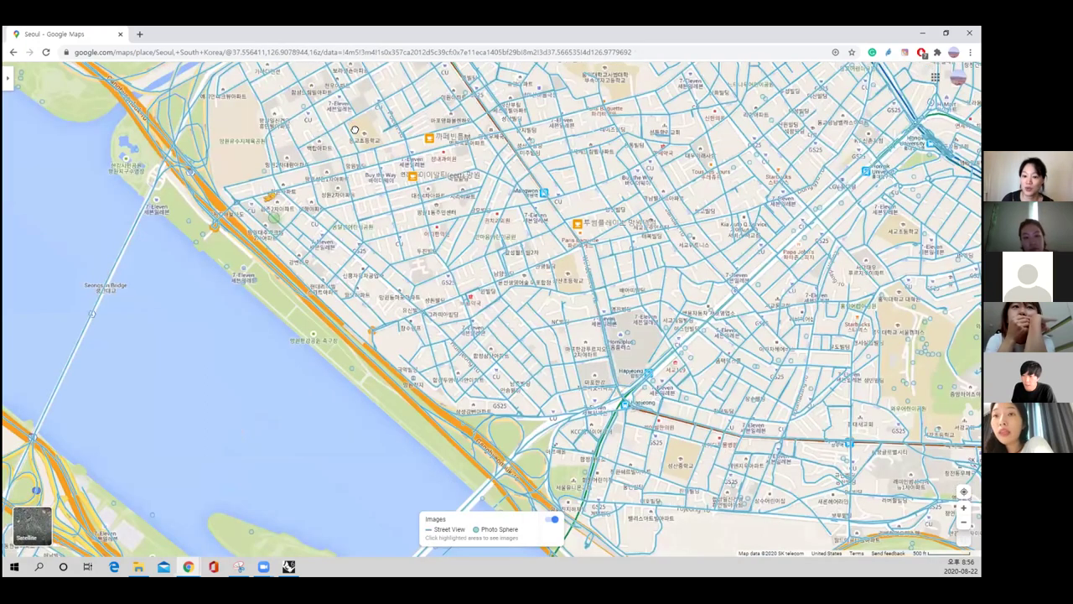
pyautogui.moveTo(384, 119); pyautogui.dragTo(357, 125)
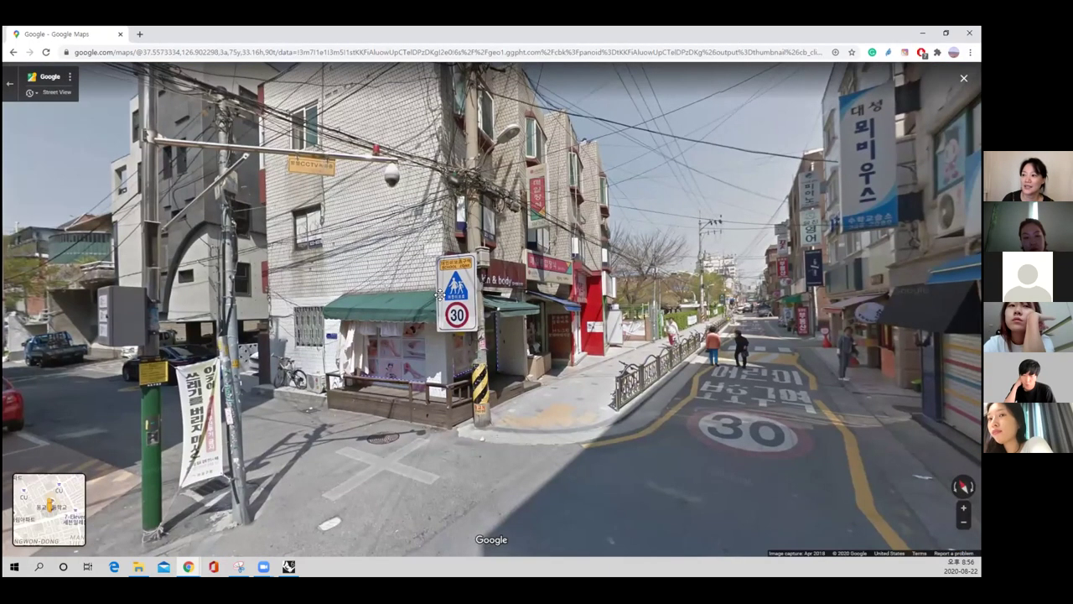
pyautogui.click(453, 338)
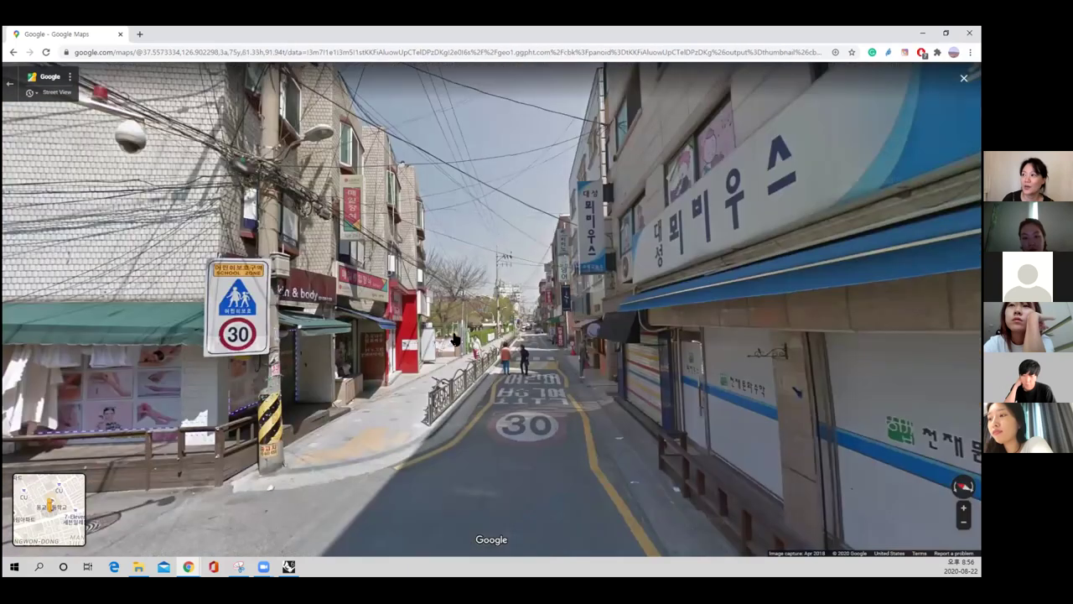